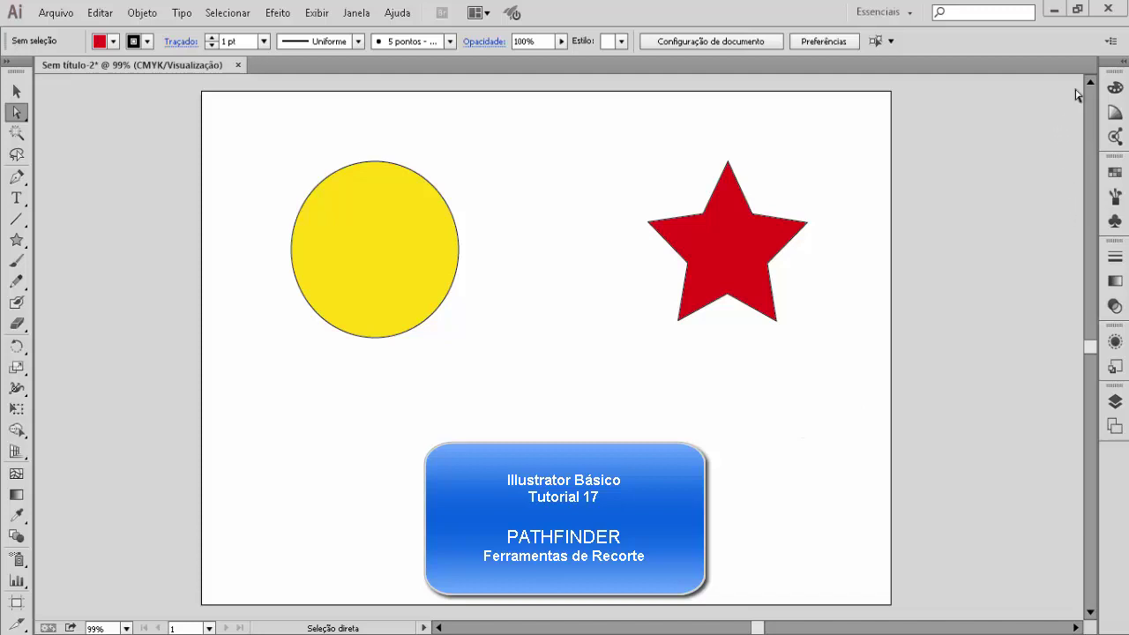
Browse the colour, swatch and brush library panels
left_click(1115, 87)
left_click(1114, 112)
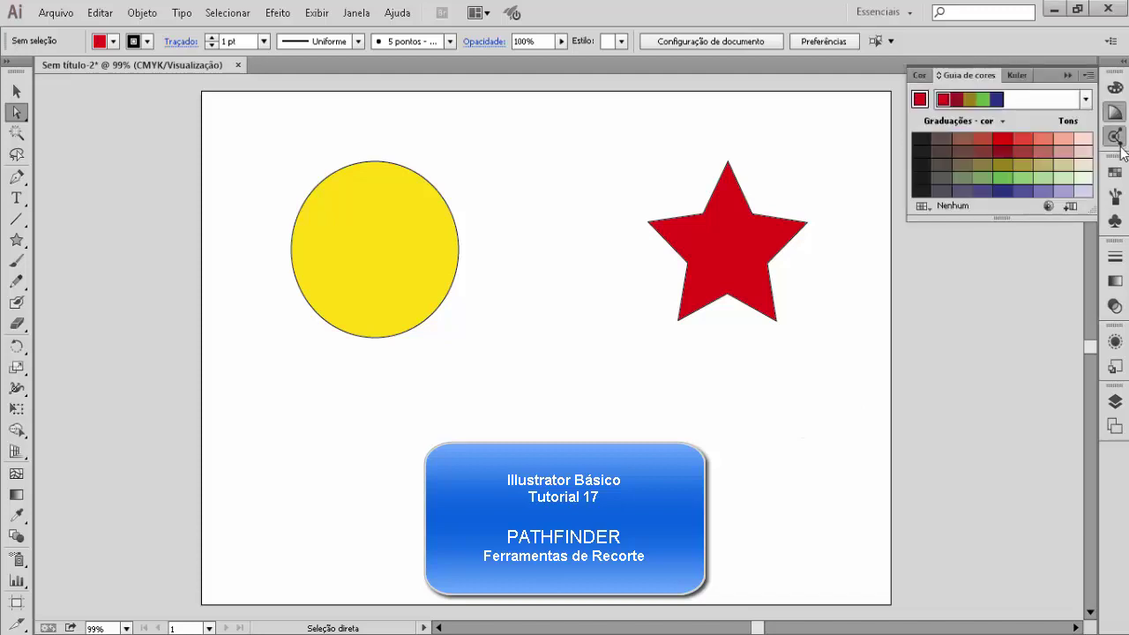
left_click(1115, 135)
left_click(1114, 172)
left_click(1116, 195)
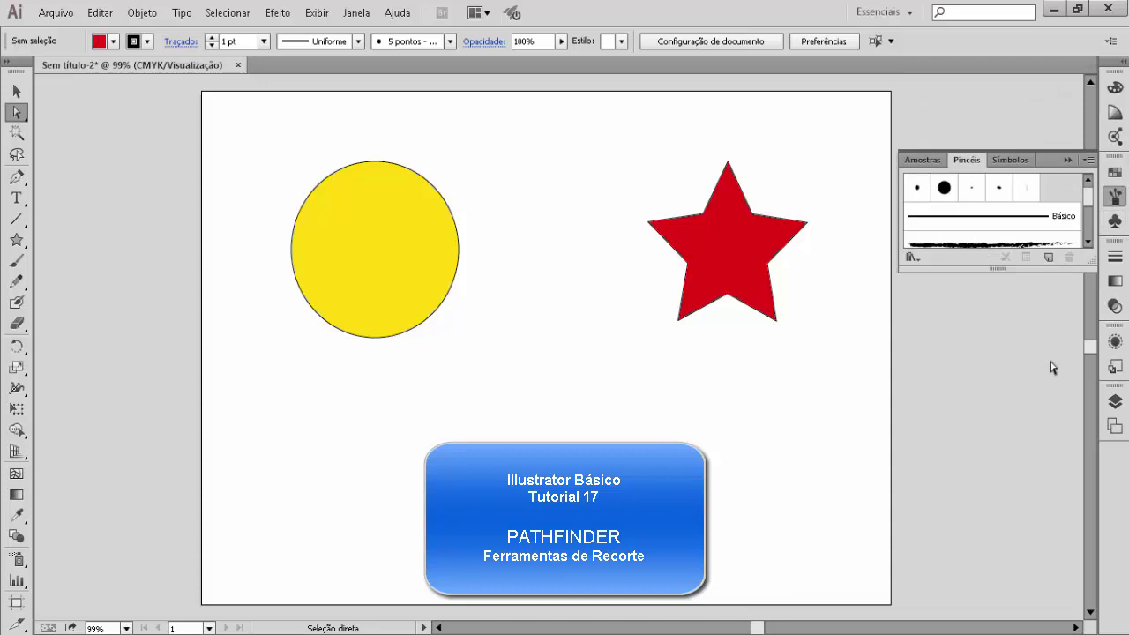
Hide the brush library and show the Pathfinder panel from the Janela (Window) menu
left_click(1069, 160)
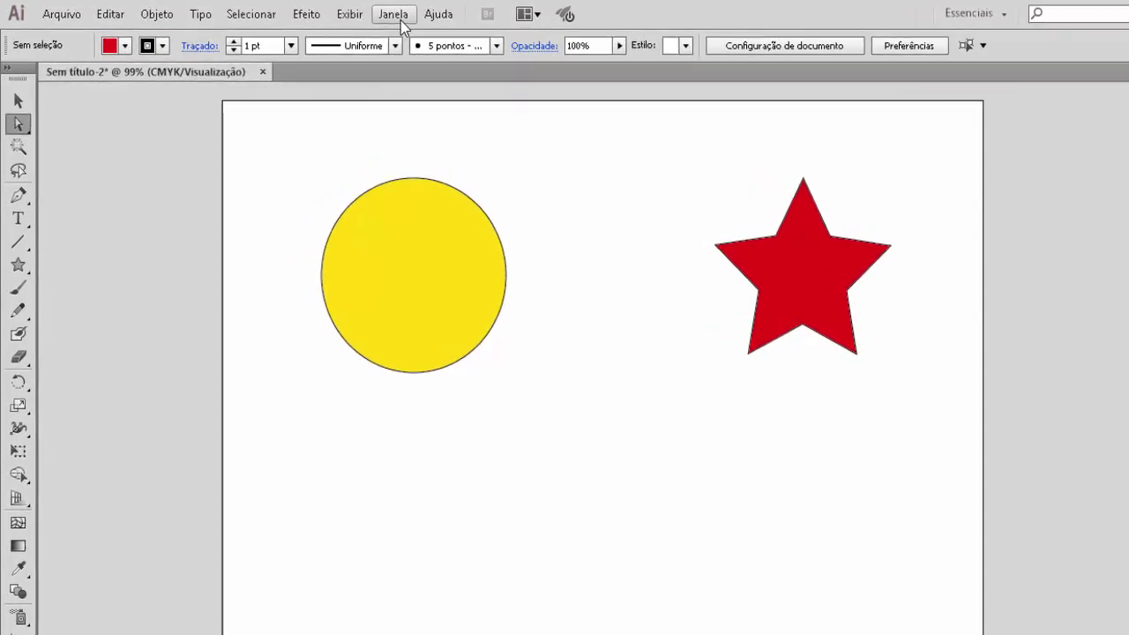
left_click(360, 14)
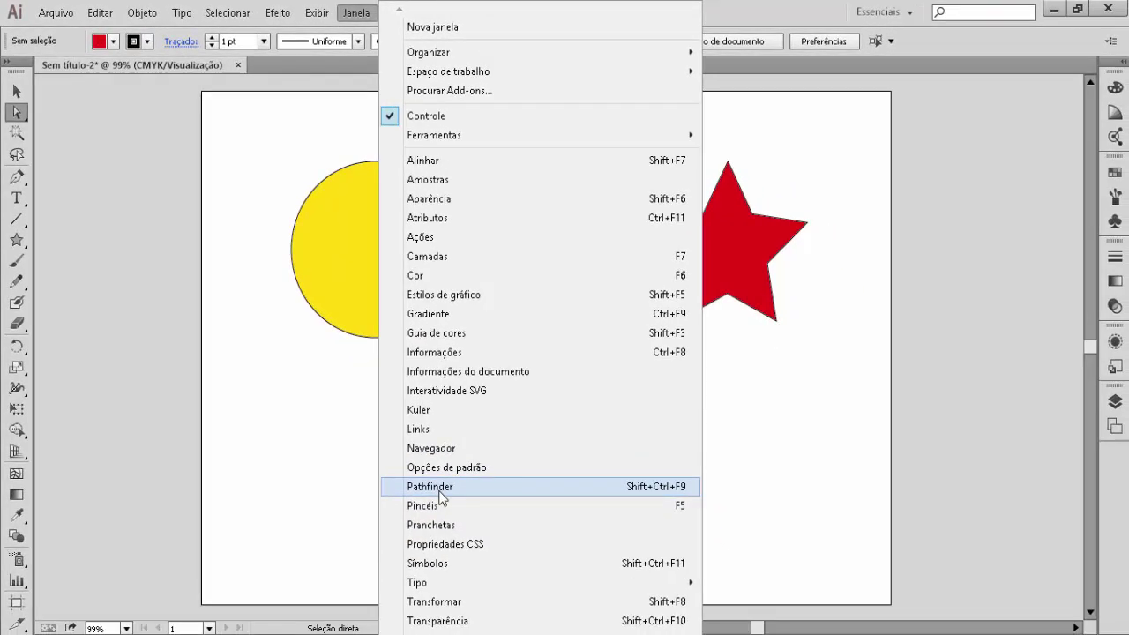
left_click(439, 488)
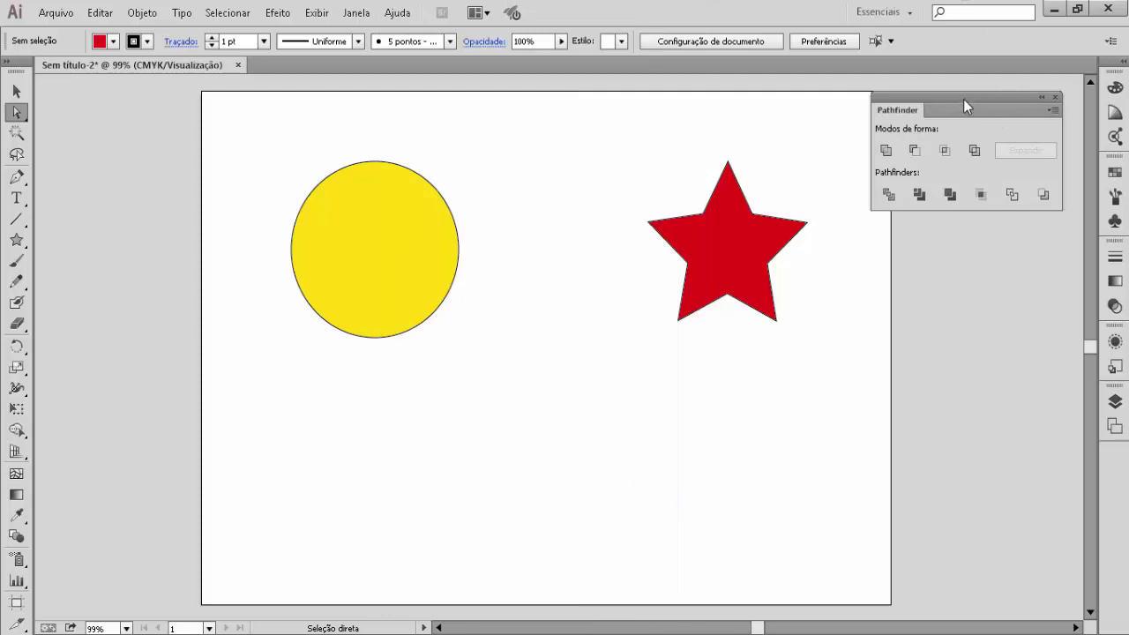
mouse_move(967, 98)
left_mouse_down()
mouse_move(285, 119)
mouse_move(141, 85)
mouse_move(131, 441)
mouse_move(157, 474)
mouse_move(698, 391)
mouse_move(784, 454)
mouse_move(952, 262)
left_mouse_up()
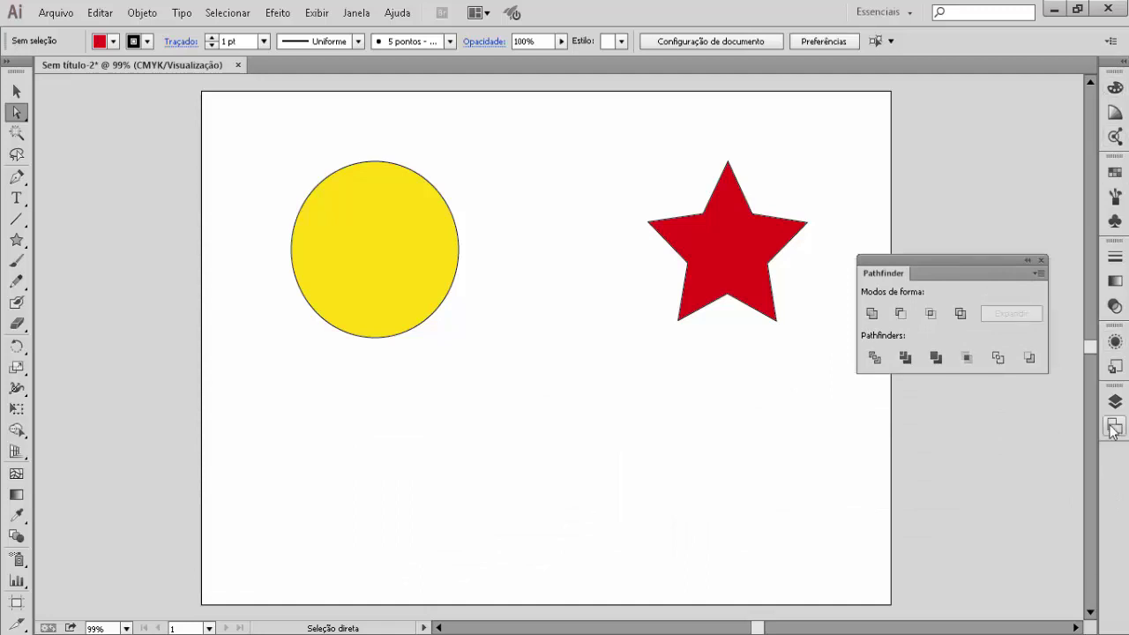
mouse_move(968, 256)
left_mouse_down()
mouse_move(1079, 462)
mouse_move(1113, 465)
left_mouse_up()
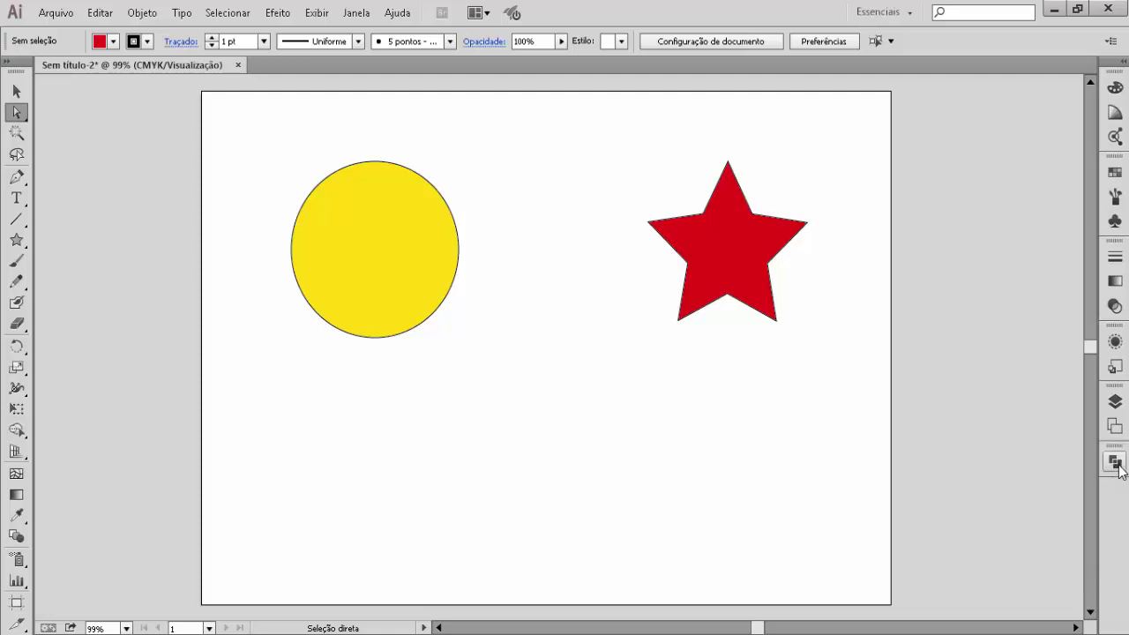
left_click(1115, 460)
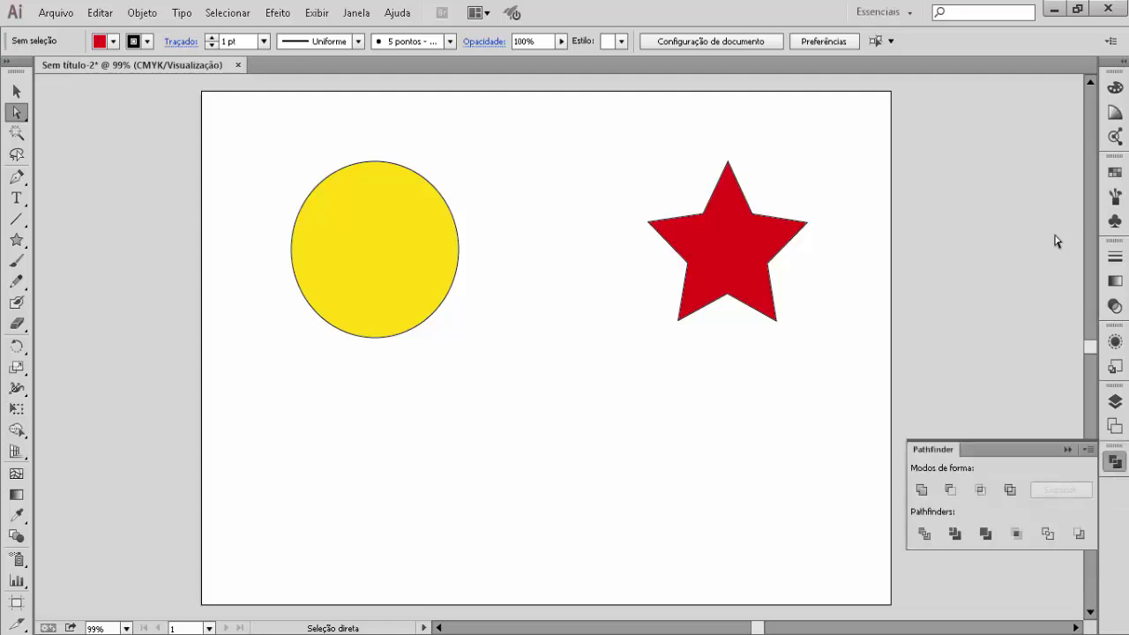
left_click(1069, 312)
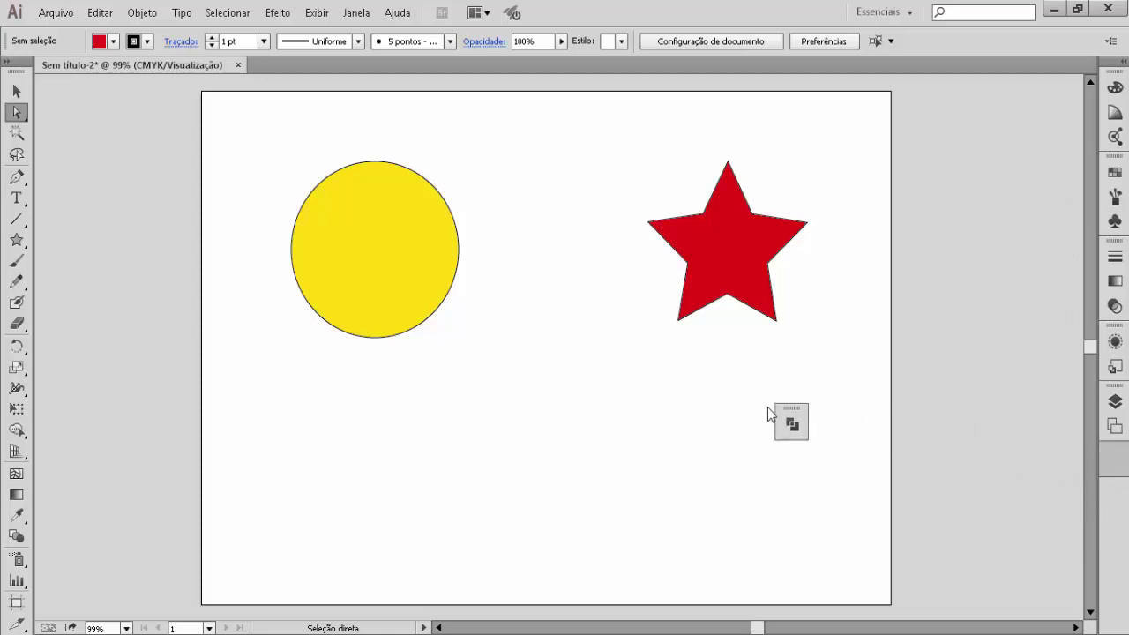
left_click_drag(1116, 457, 764, 423)
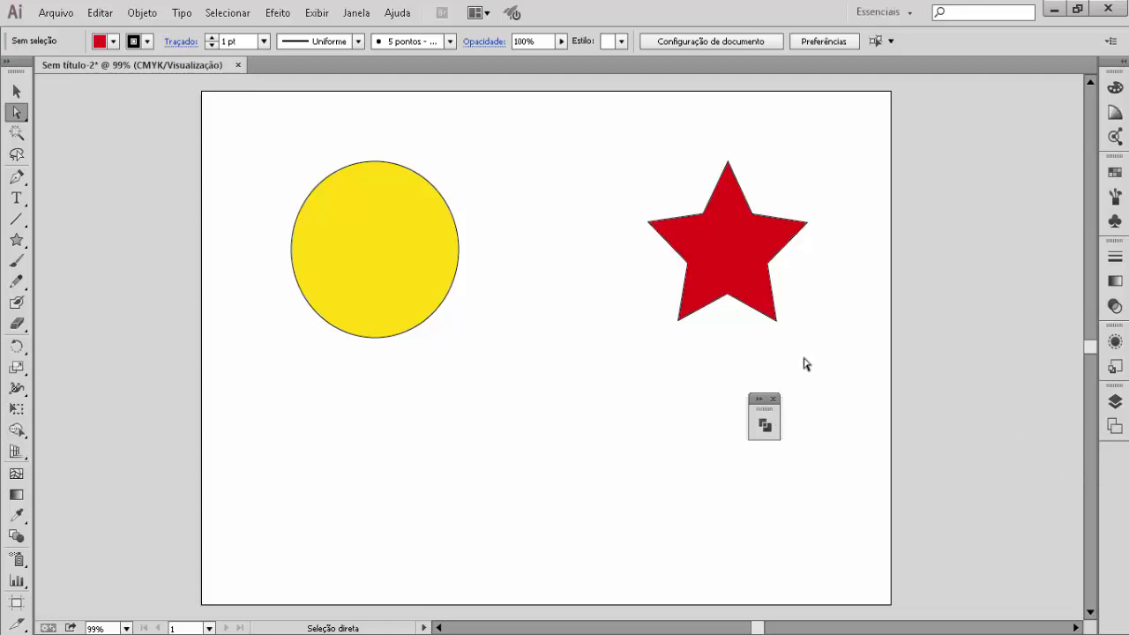
left_click(760, 401)
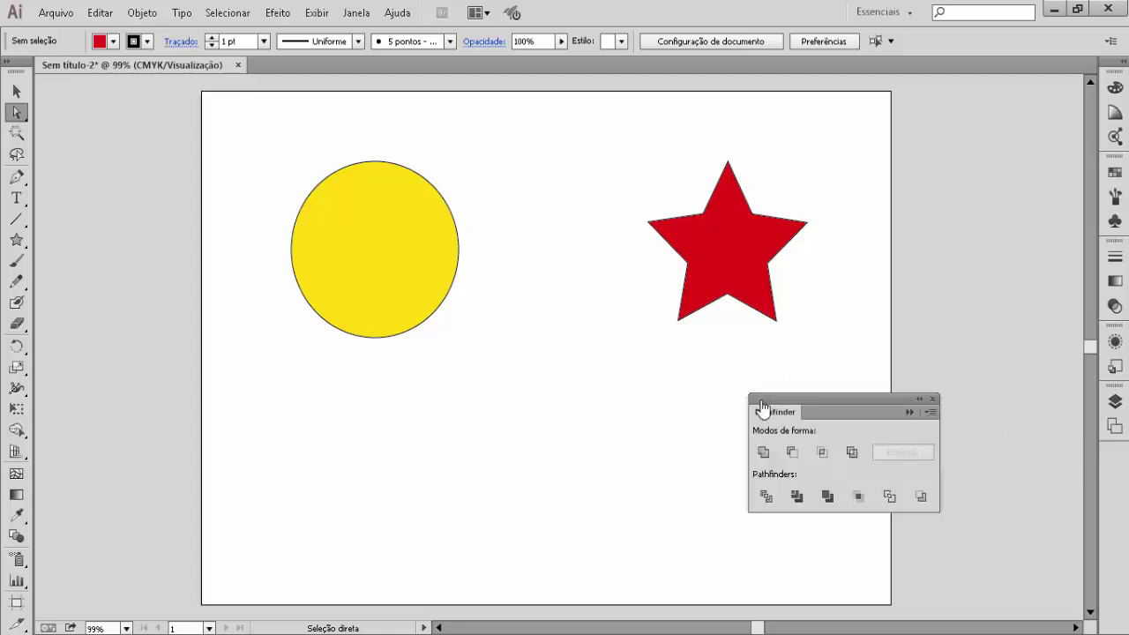
left_click_drag(816, 405, 951, 98)
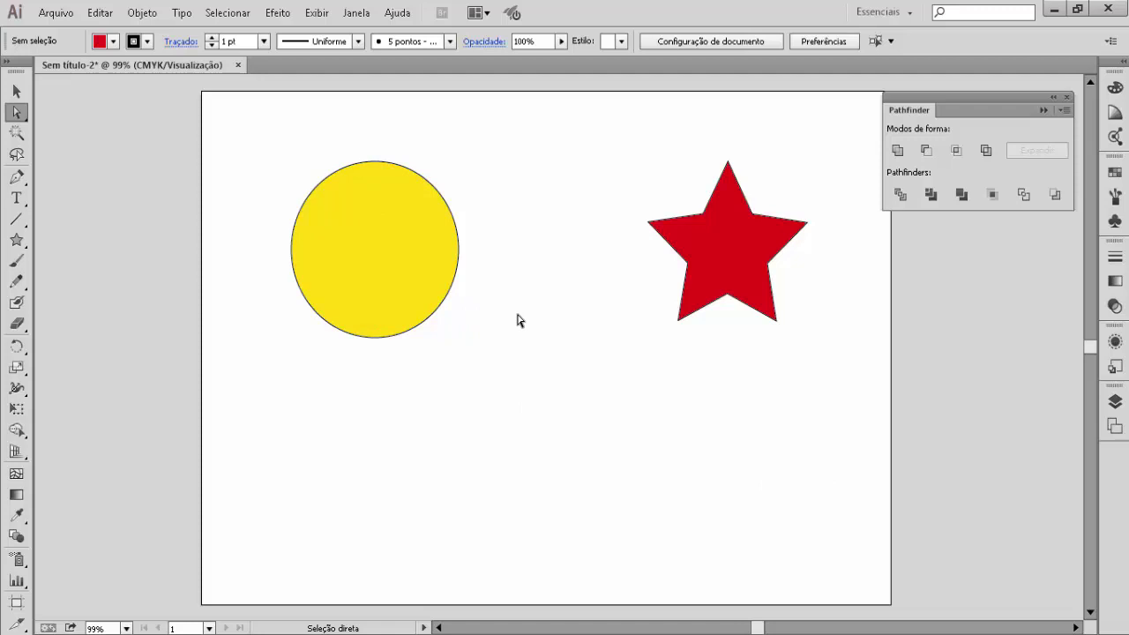
left_click(353, 296)
left_click(737, 242)
left_click(326, 245)
left_click(25, 246)
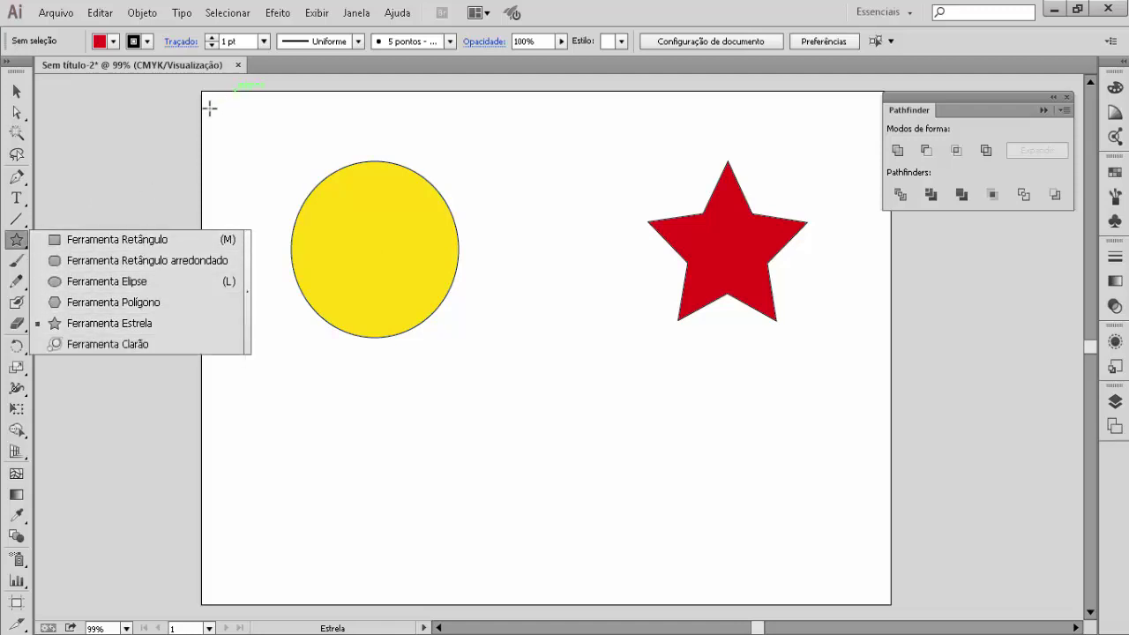
left_click(179, 115)
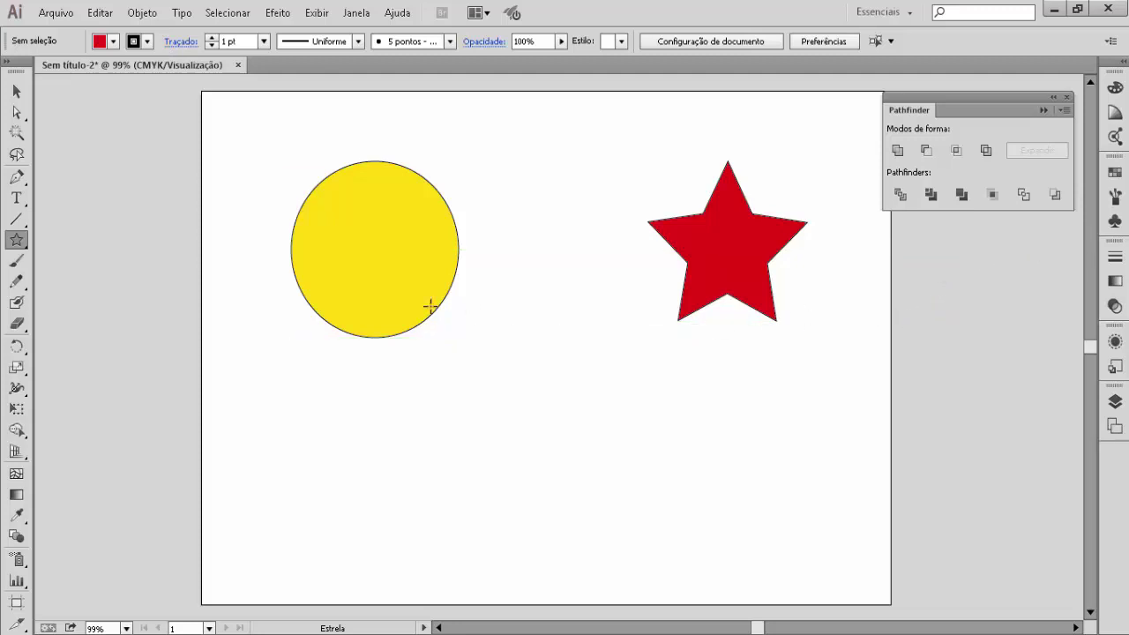
left_click(18, 92)
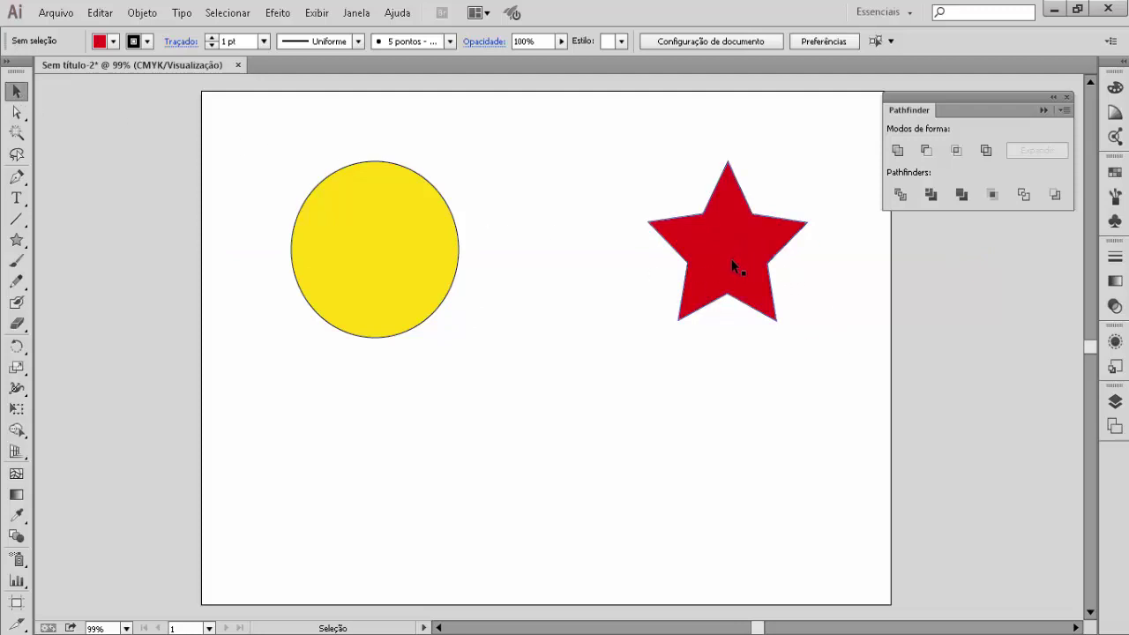
Drag the red star onto the yellow circle's right side, then marquee-select both shapes
left_click_drag(732, 261, 488, 286)
left_click_drag(477, 287, 469, 282)
left_click(661, 360)
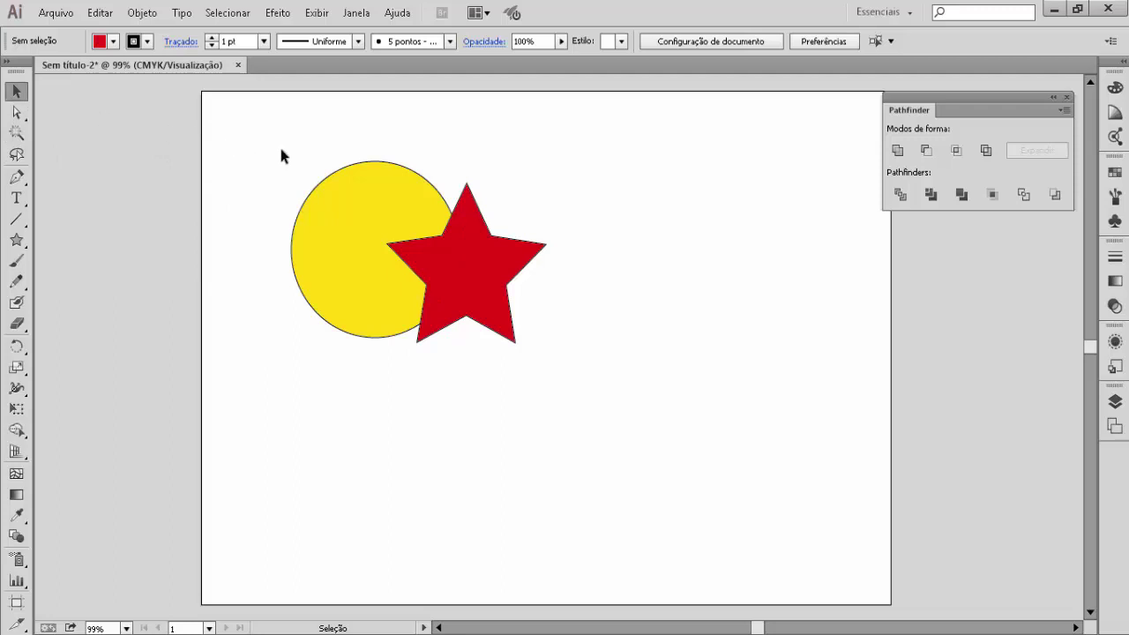
left_click_drag(281, 150, 581, 393)
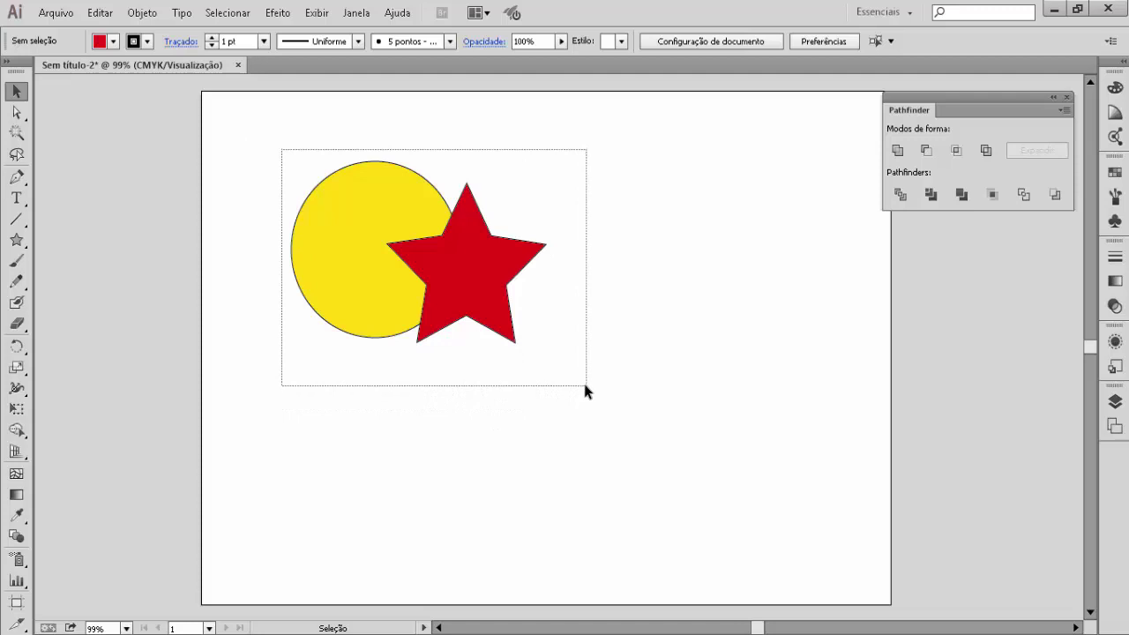
left_click_drag(581, 393, 584, 385)
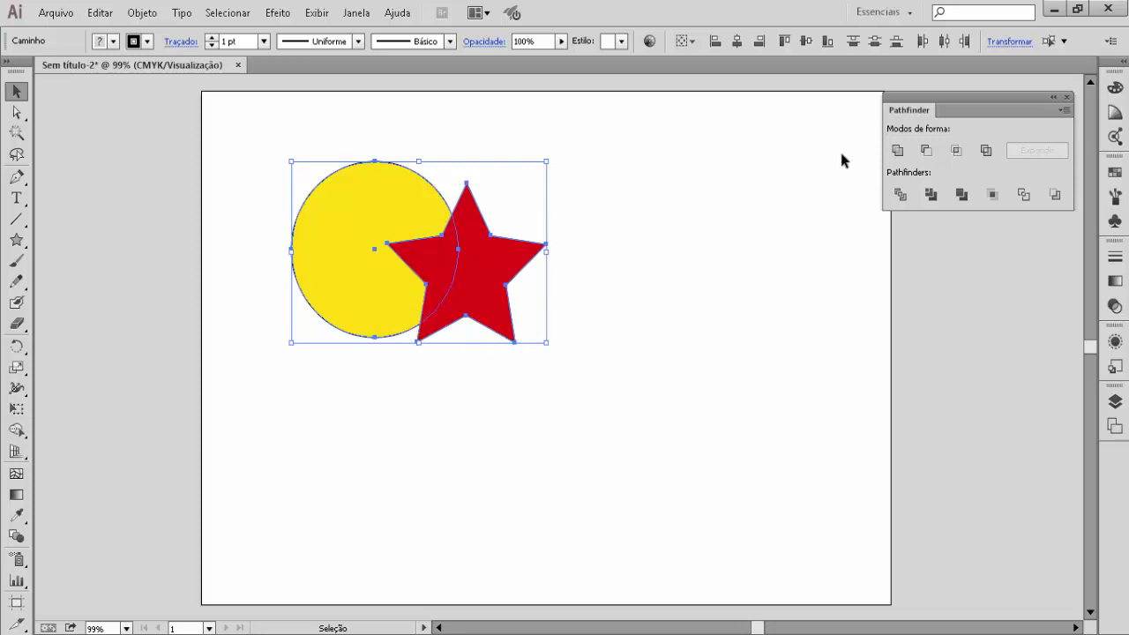
left_click(897, 150)
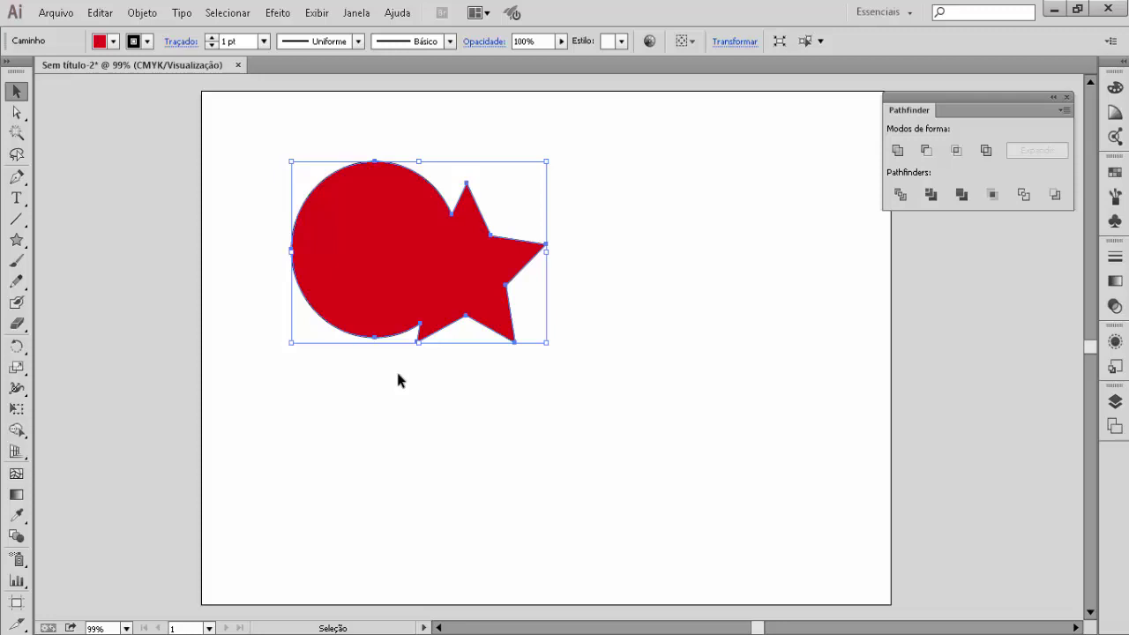
key("ctrl+z")
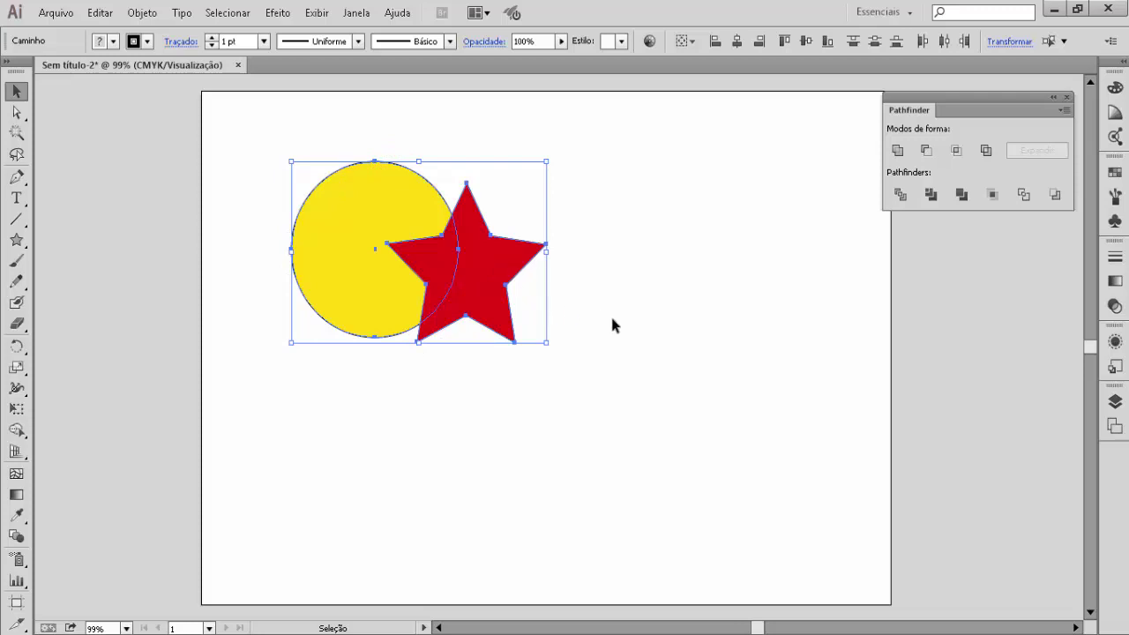
Undo, move the star back over the circle, and bring the circle forward with Organizar > Avançar
key("ctrl+z")
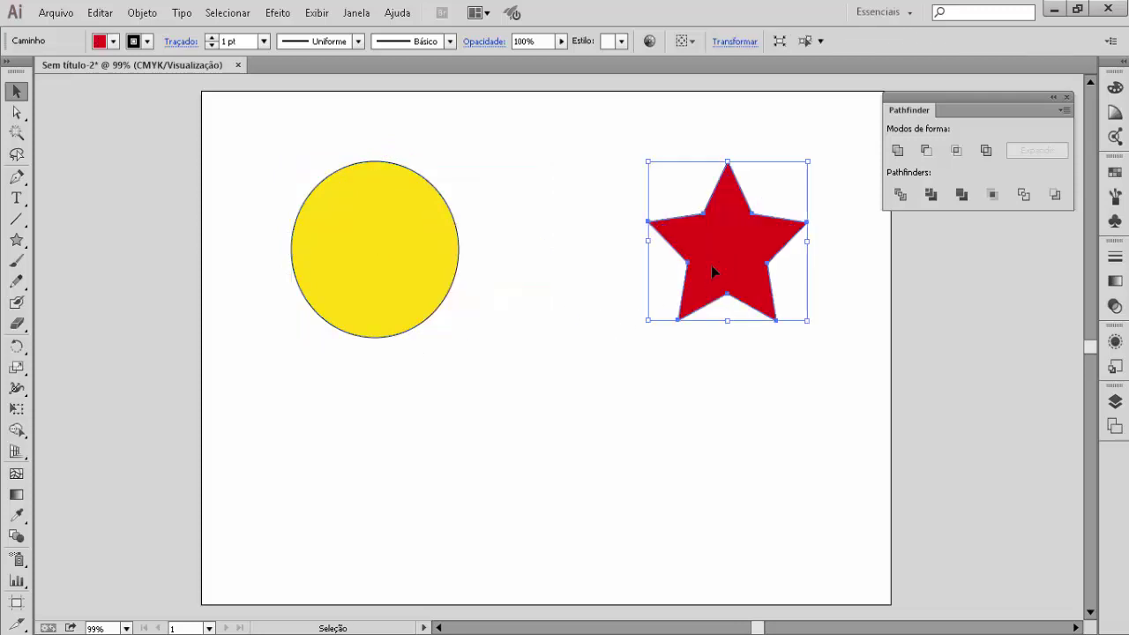
left_click_drag(710, 265, 438, 282)
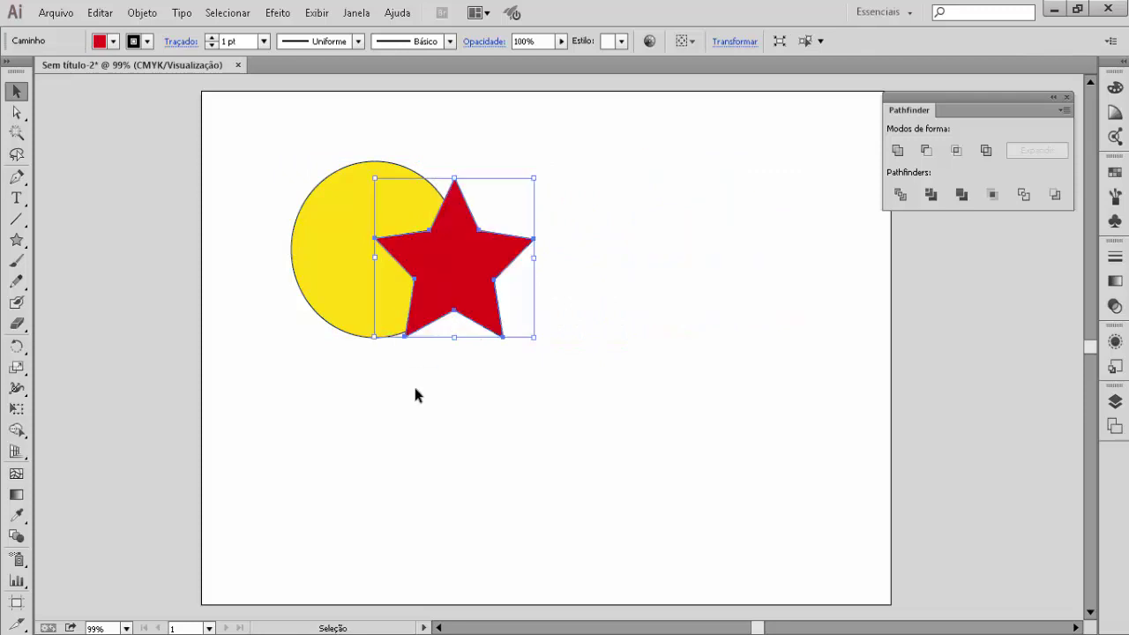
left_click(415, 394)
left_click(336, 262)
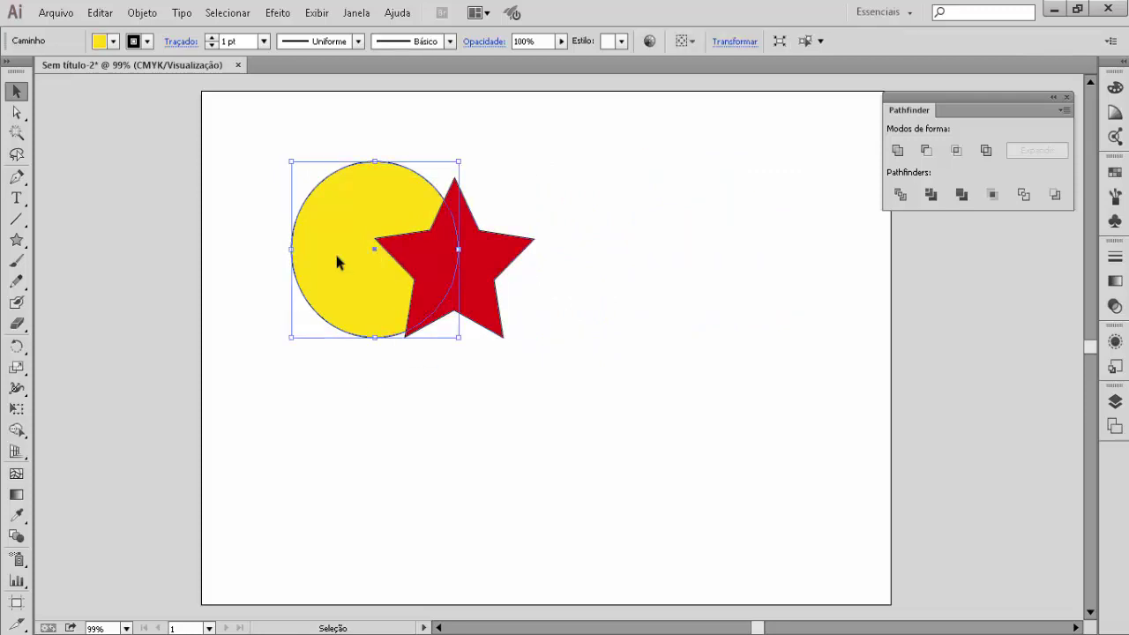
right_click(338, 263)
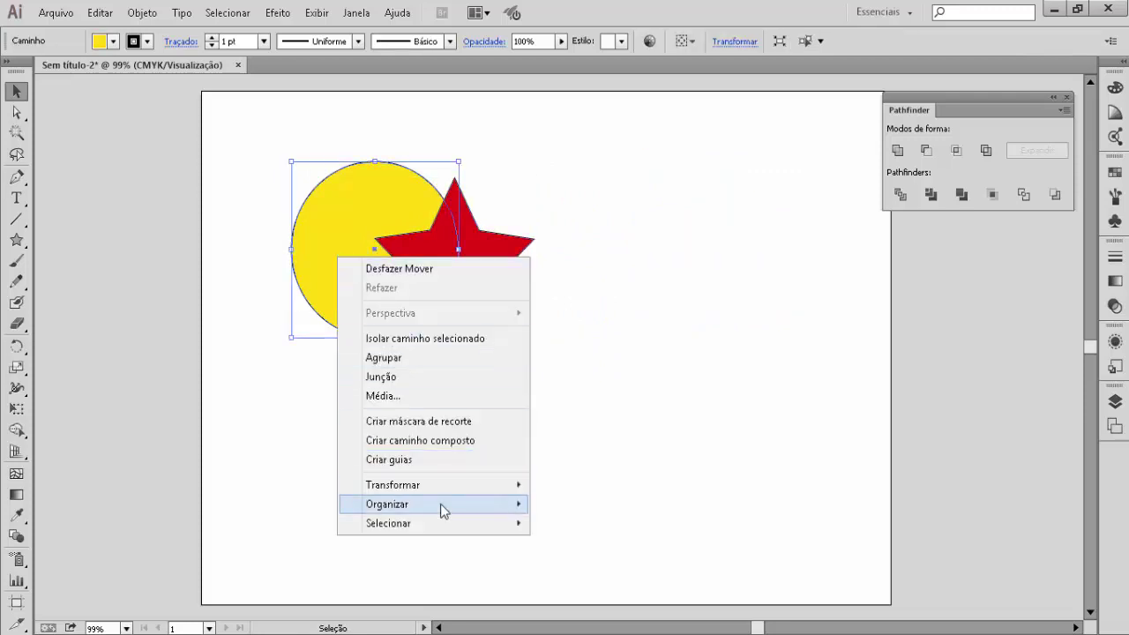
mouse_move(388, 503)
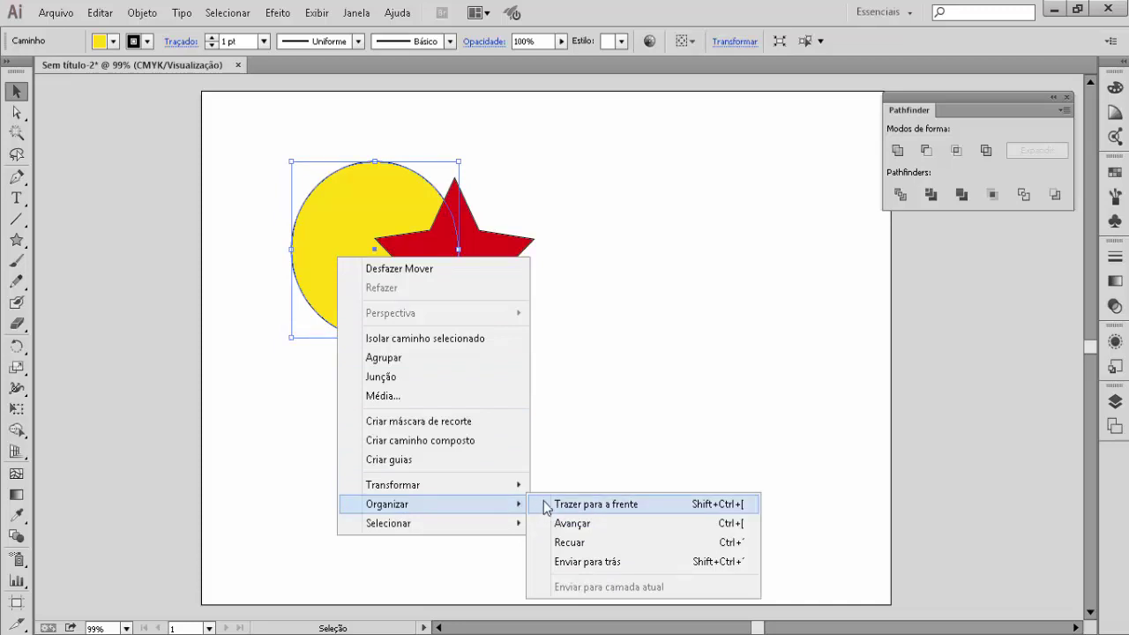
left_click(582, 524)
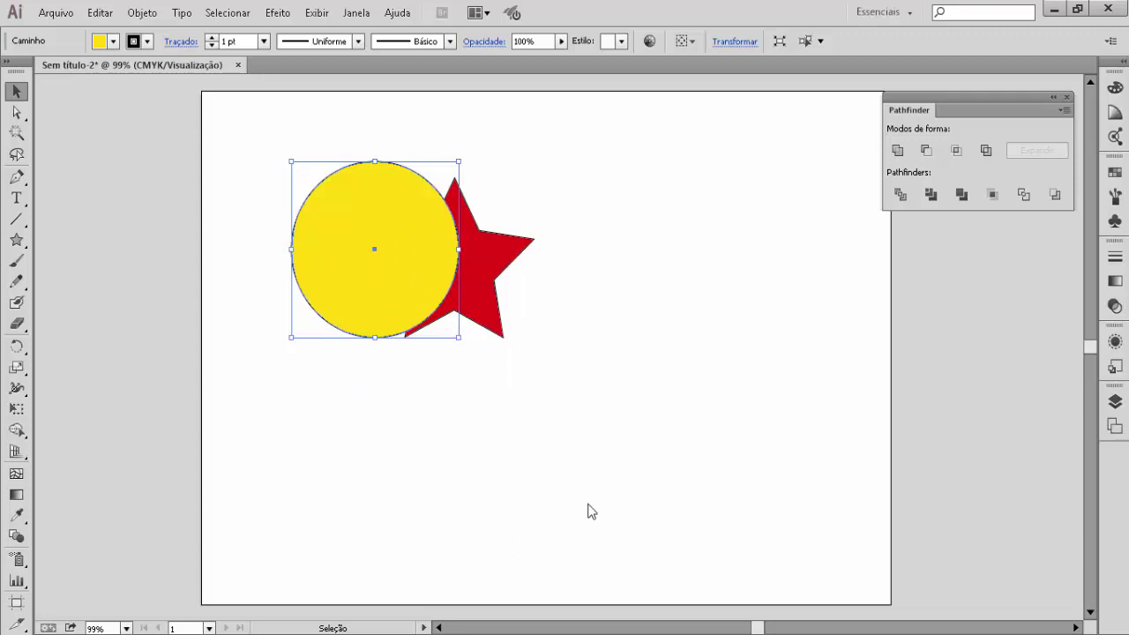
left_click(522, 367)
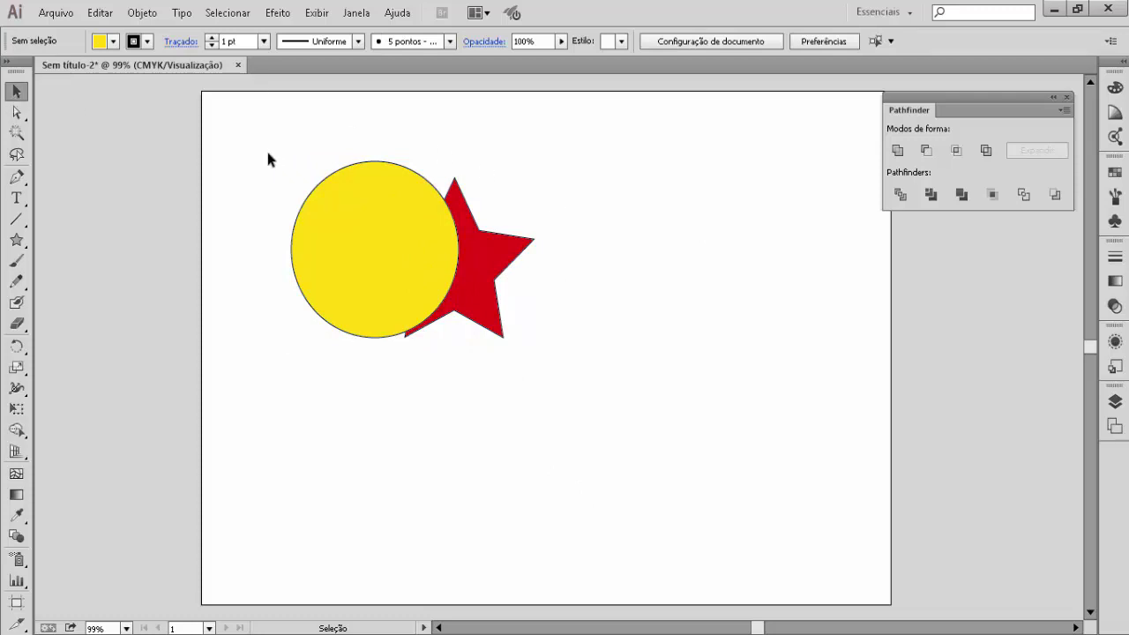
Select both shapes, apply Unir (Unite) in Pathfinder, then undo the merge
left_click_drag(265, 139, 611, 433)
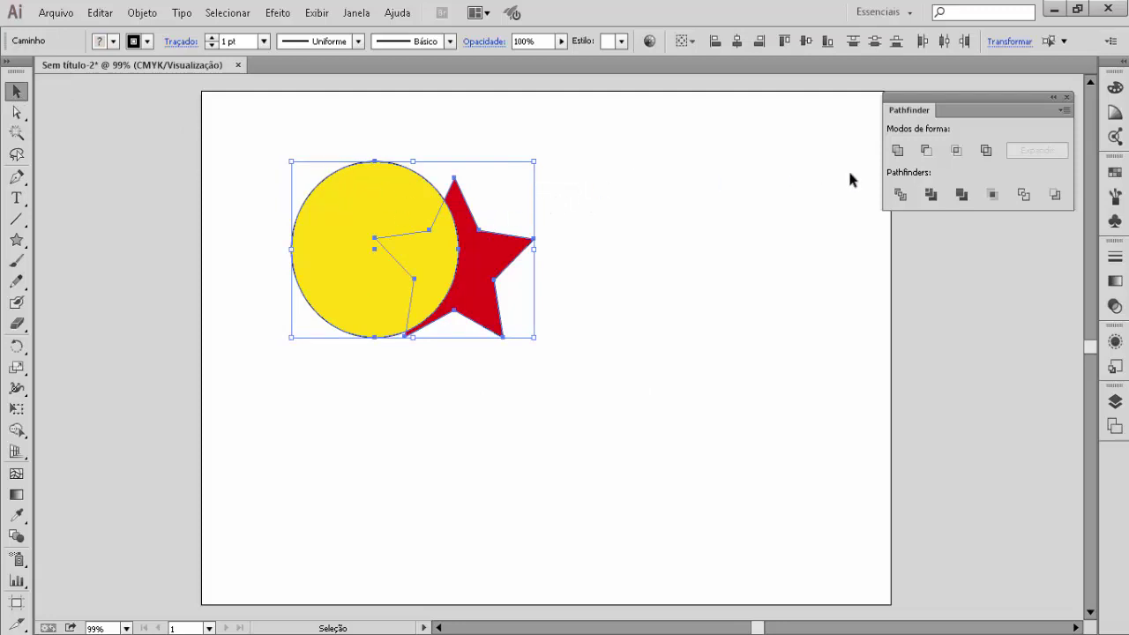
left_click(897, 150)
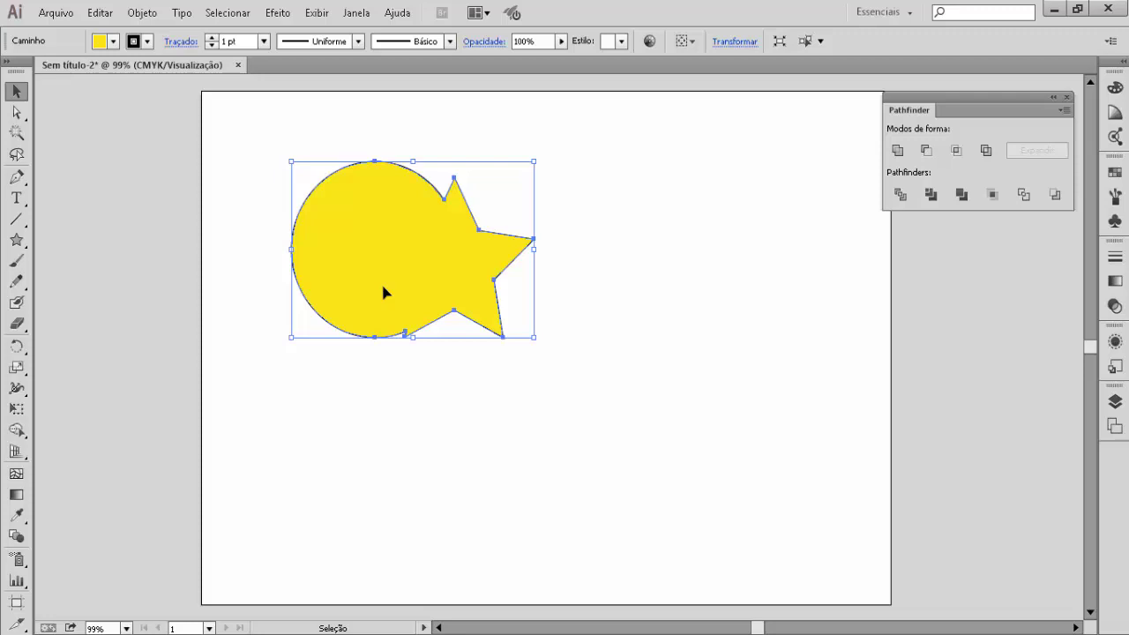
key("ctrl+z")
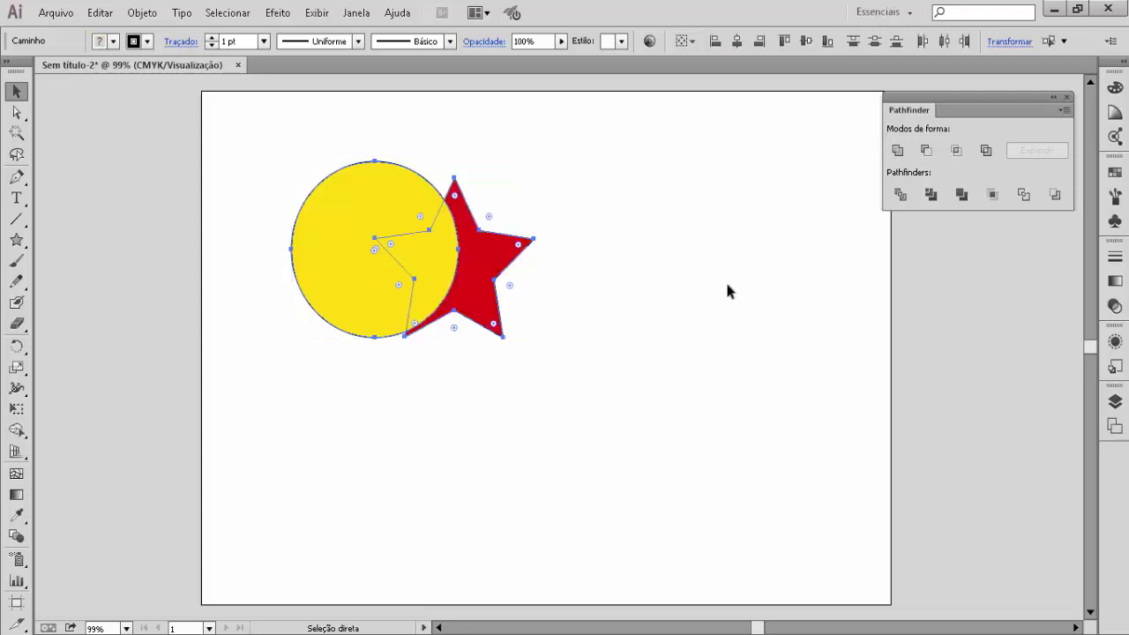
Send the yellow circle behind the red star with Organizar > Recuar and deselect
left_click(468, 421)
left_click(323, 260)
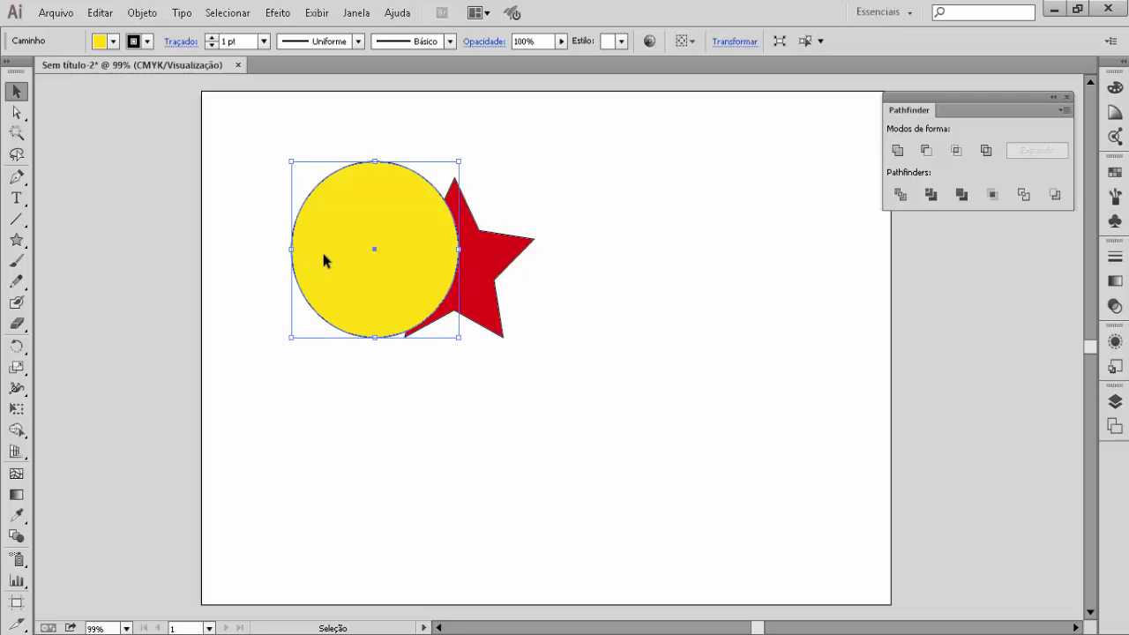
right_click(324, 260)
mouse_move(418, 501)
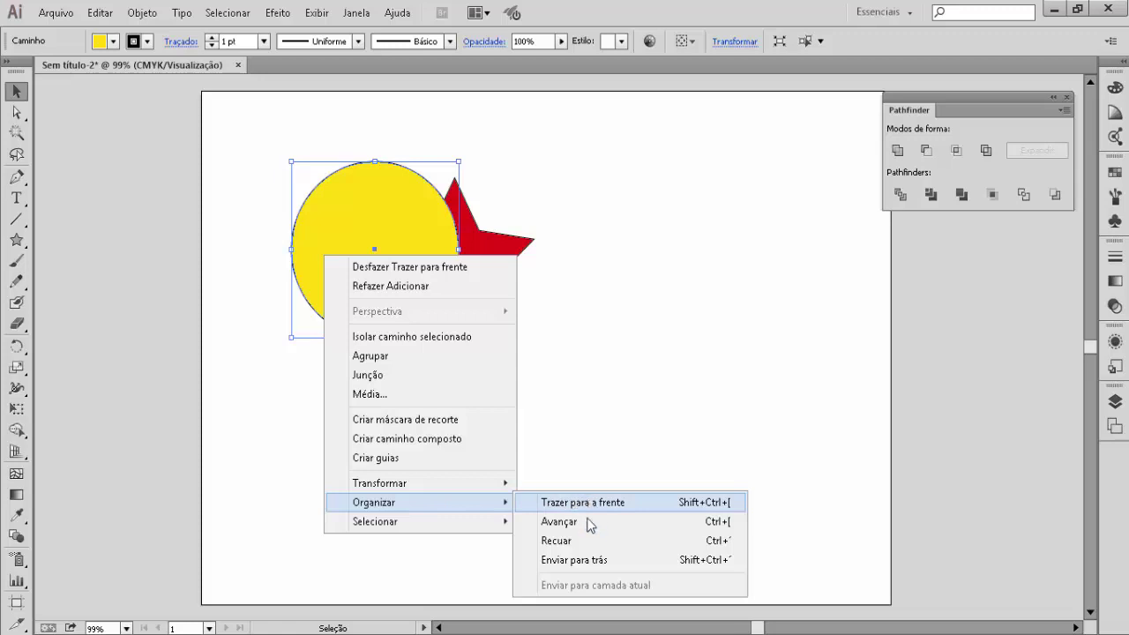
left_click(573, 560)
left_click(597, 420)
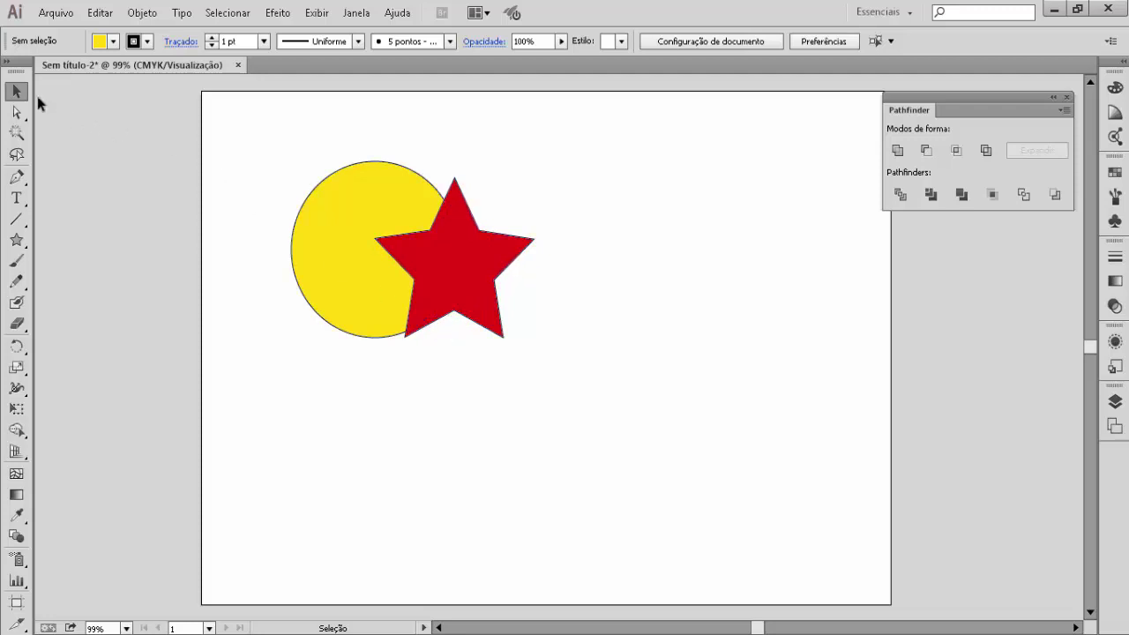
left_click_drag(247, 131, 667, 439)
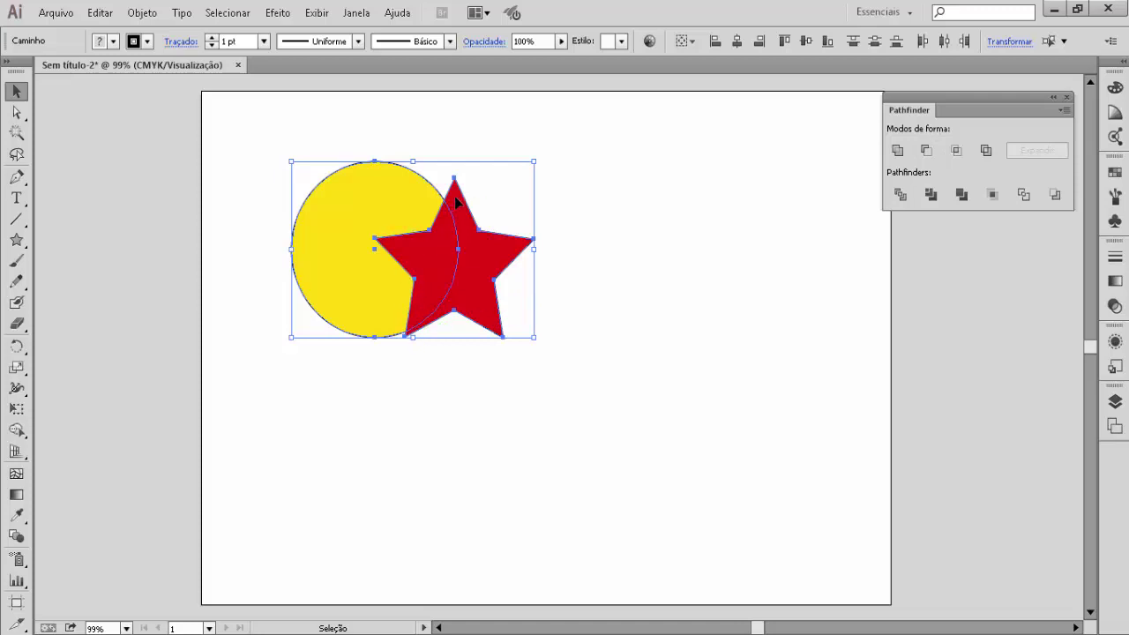
left_click(926, 151)
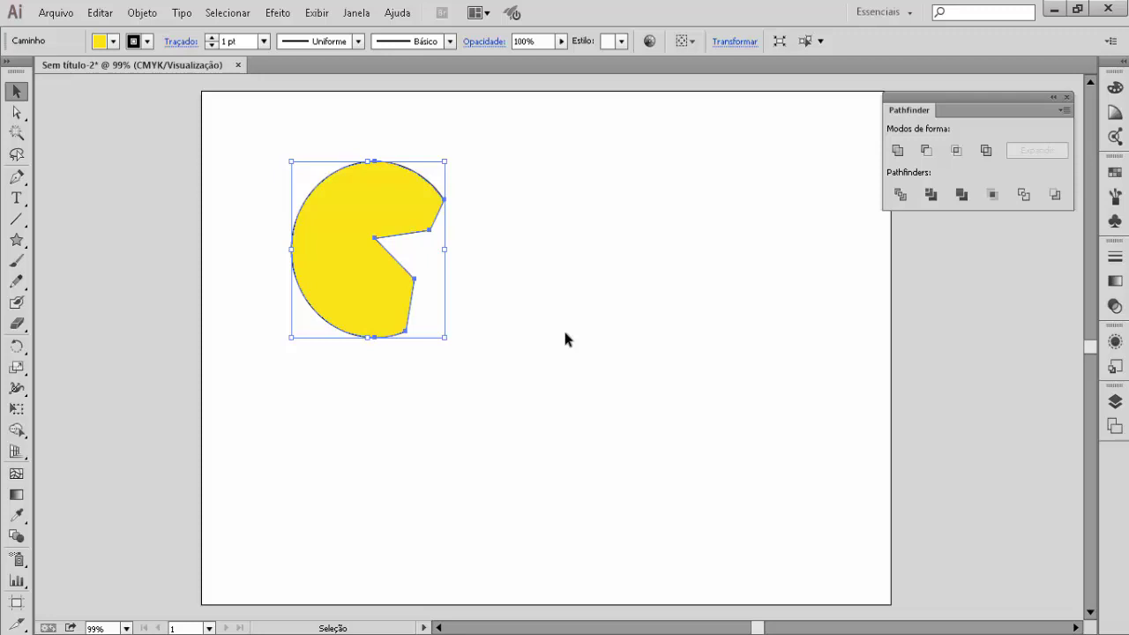
key("ctrl+z")
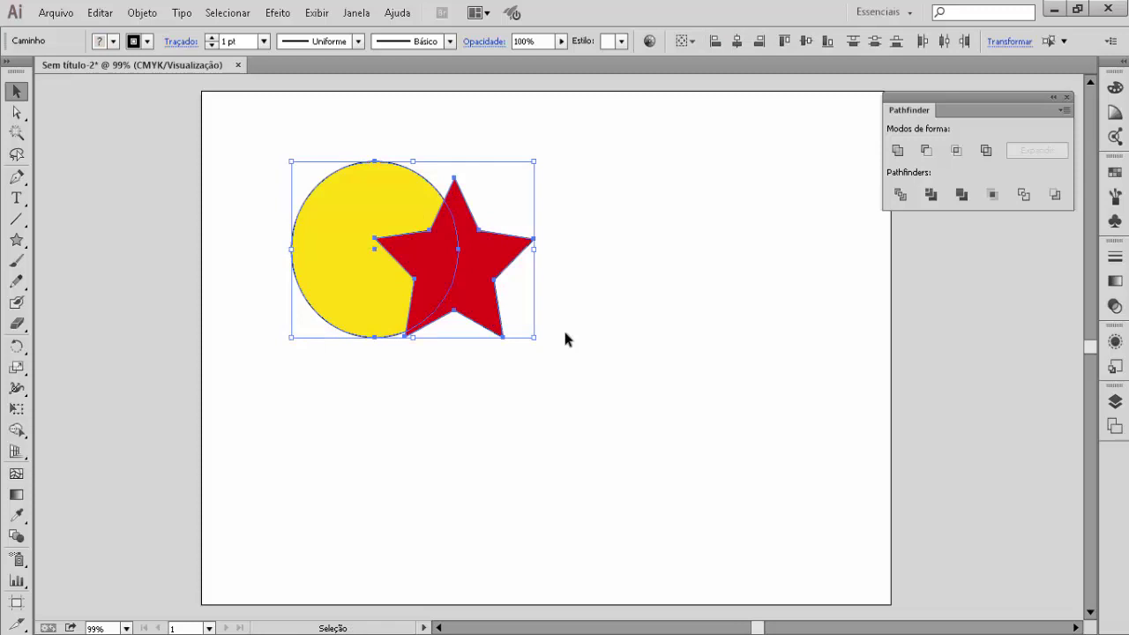
left_click(564, 337)
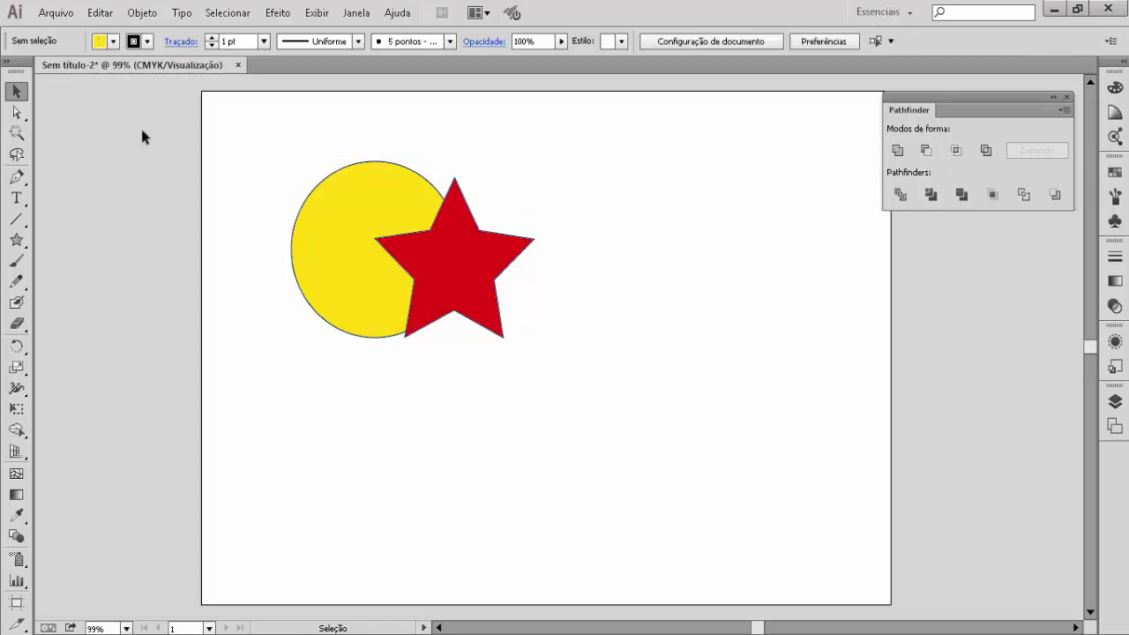
left_click_drag(249, 138, 602, 401)
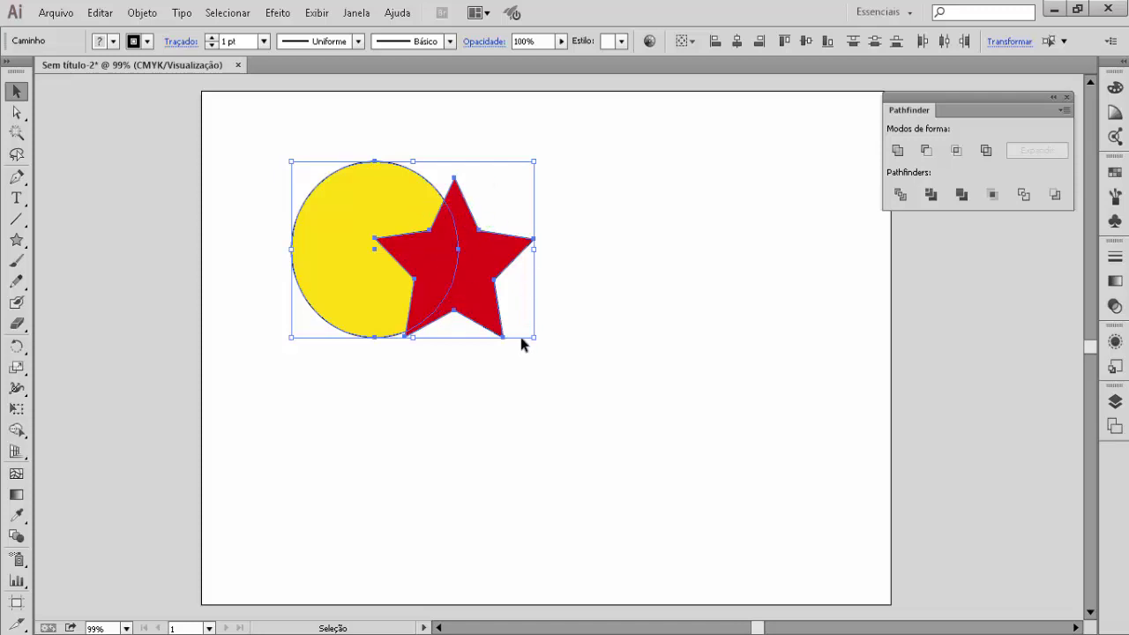
left_click(956, 150)
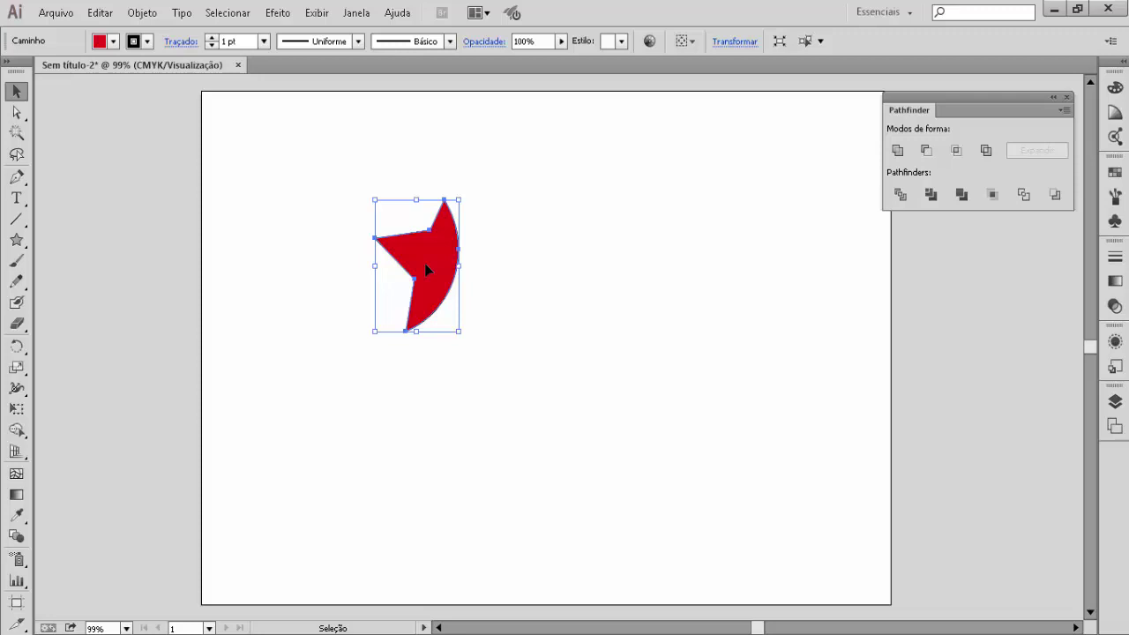
key("ctrl+z")
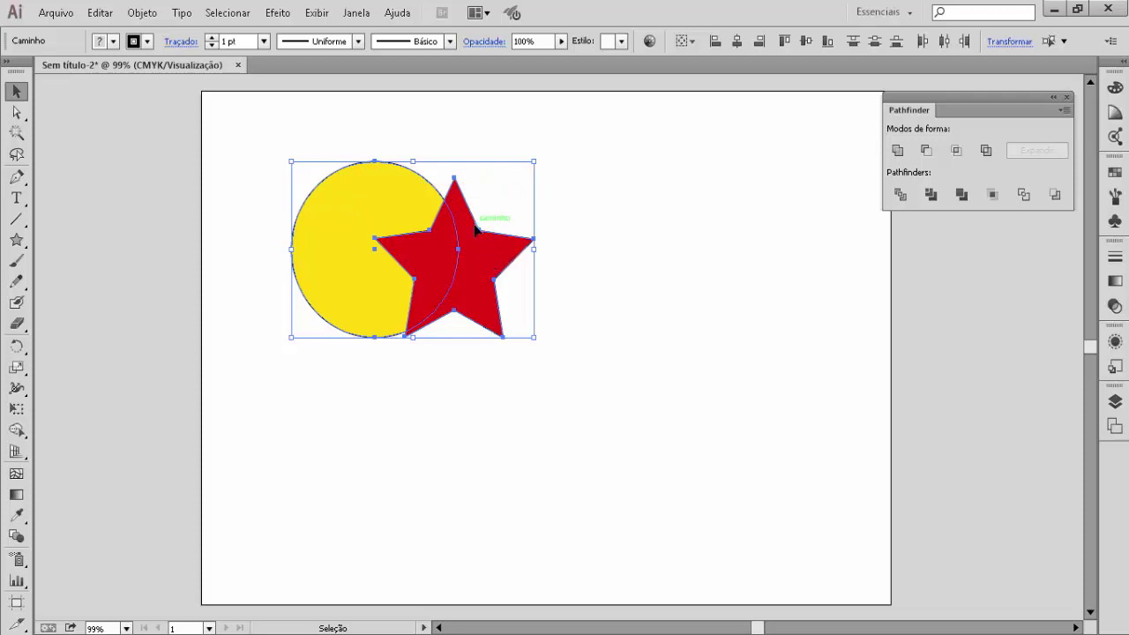
left_click(986, 152)
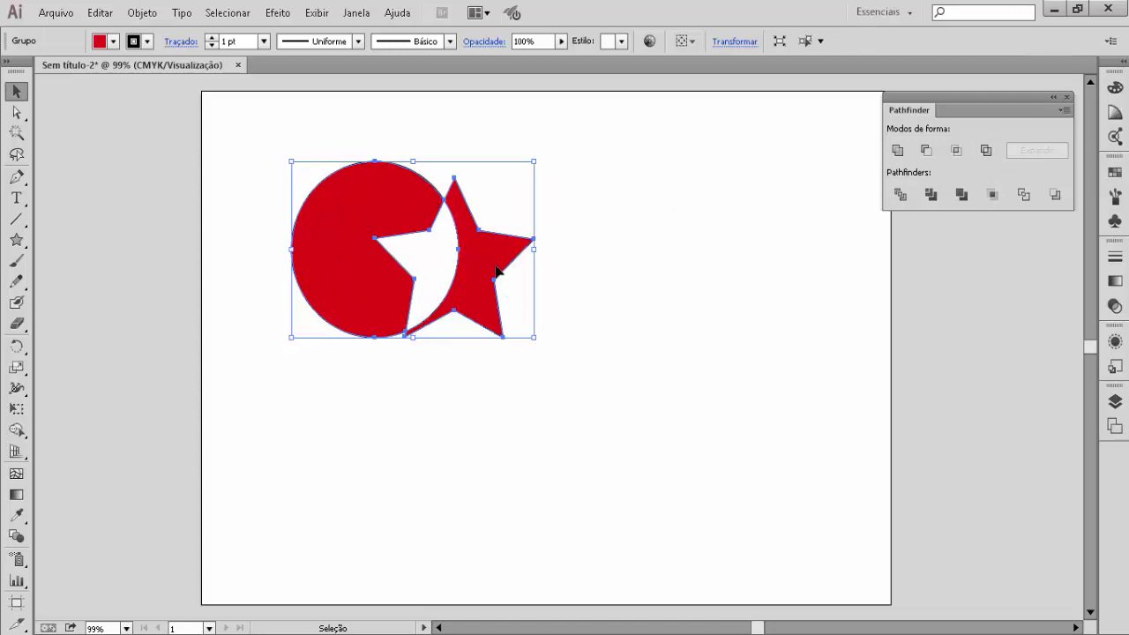
left_click(603, 267)
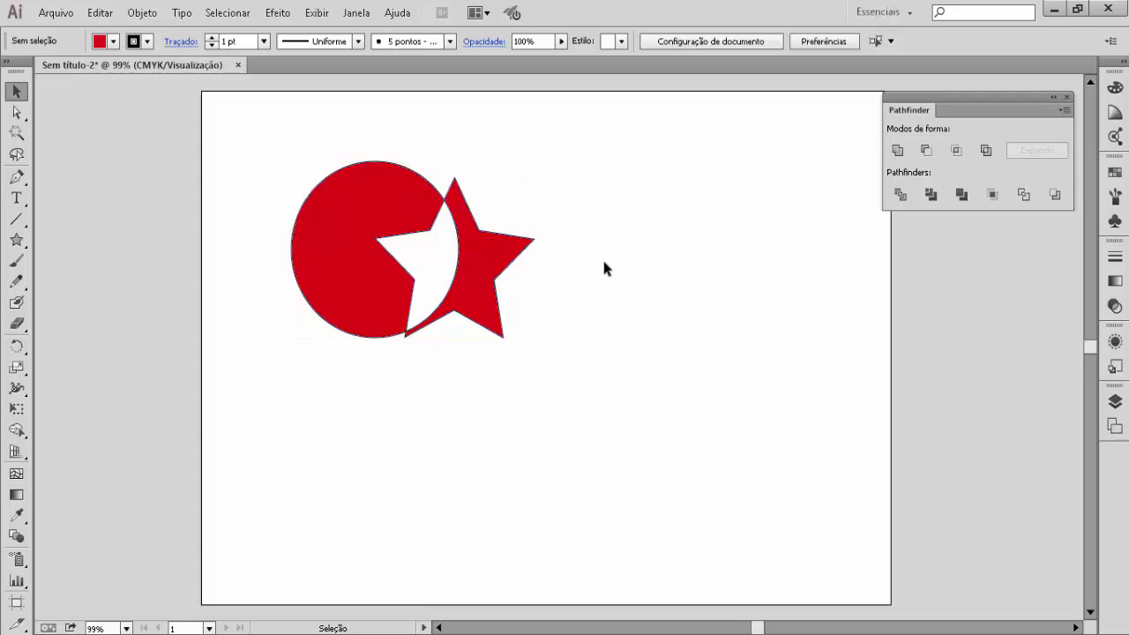
left_click(18, 113)
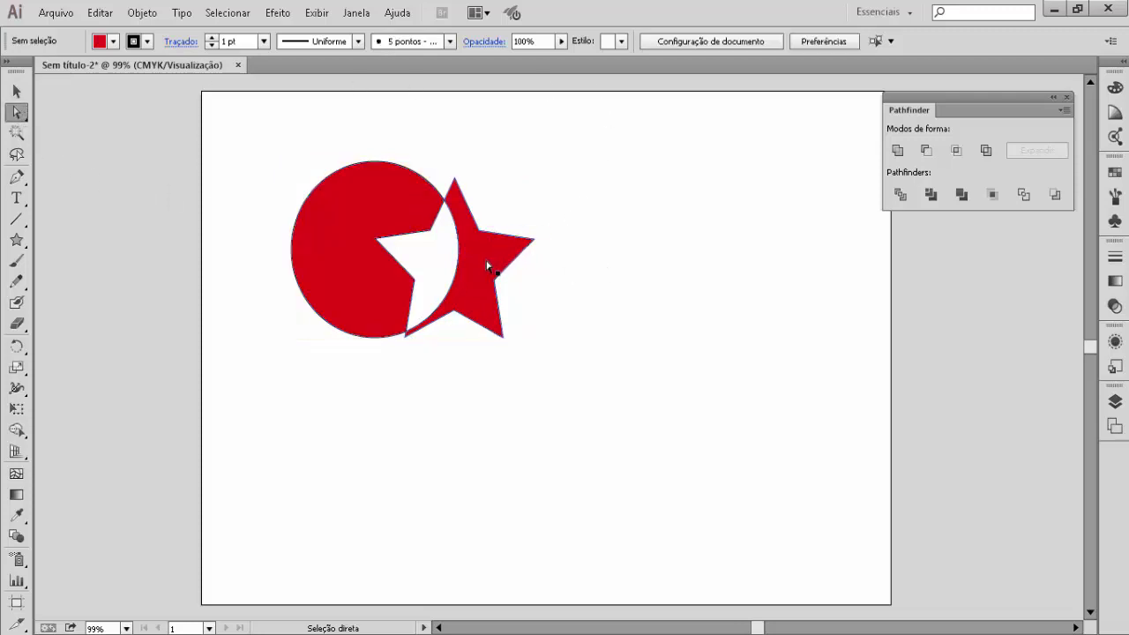
left_click_drag(487, 264, 584, 264)
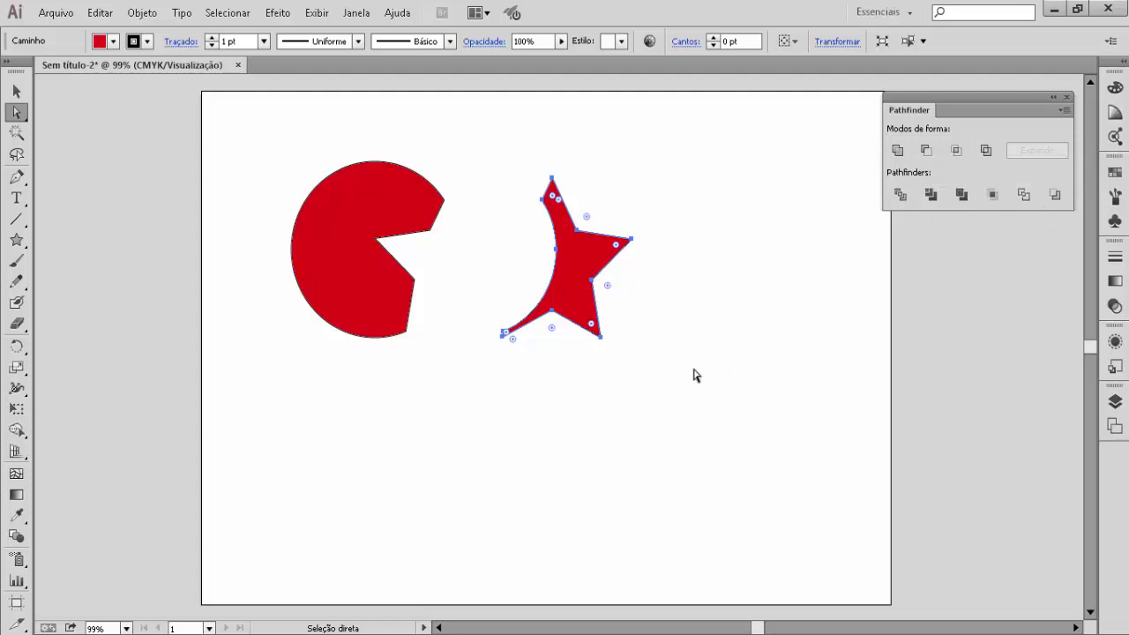
key("ctrl+z")
key("ctrl+z")
key("ctrl+z")
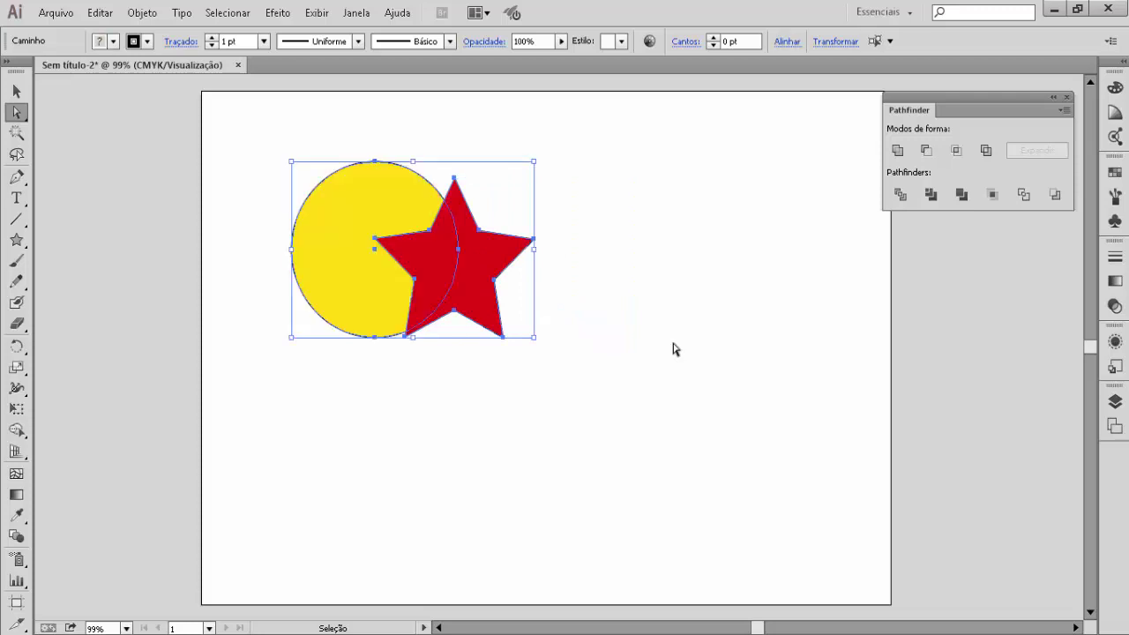
left_click(675, 349)
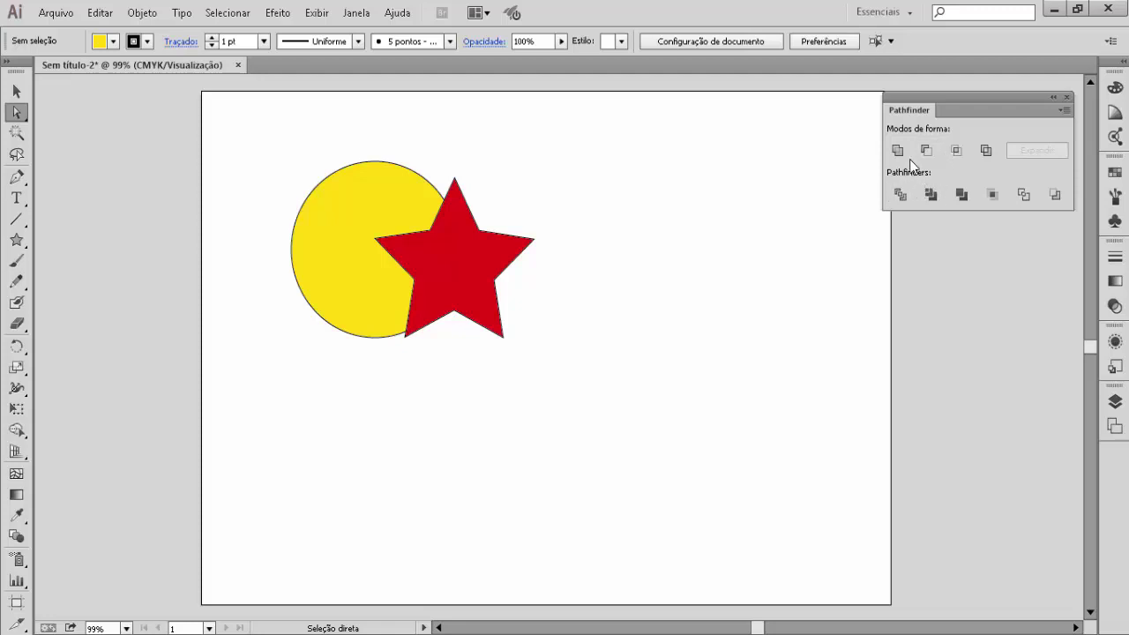
Select the circle and star and apply Divide in the Pathfinder panel
left_click(16, 91)
left_click_drag(249, 150, 615, 363)
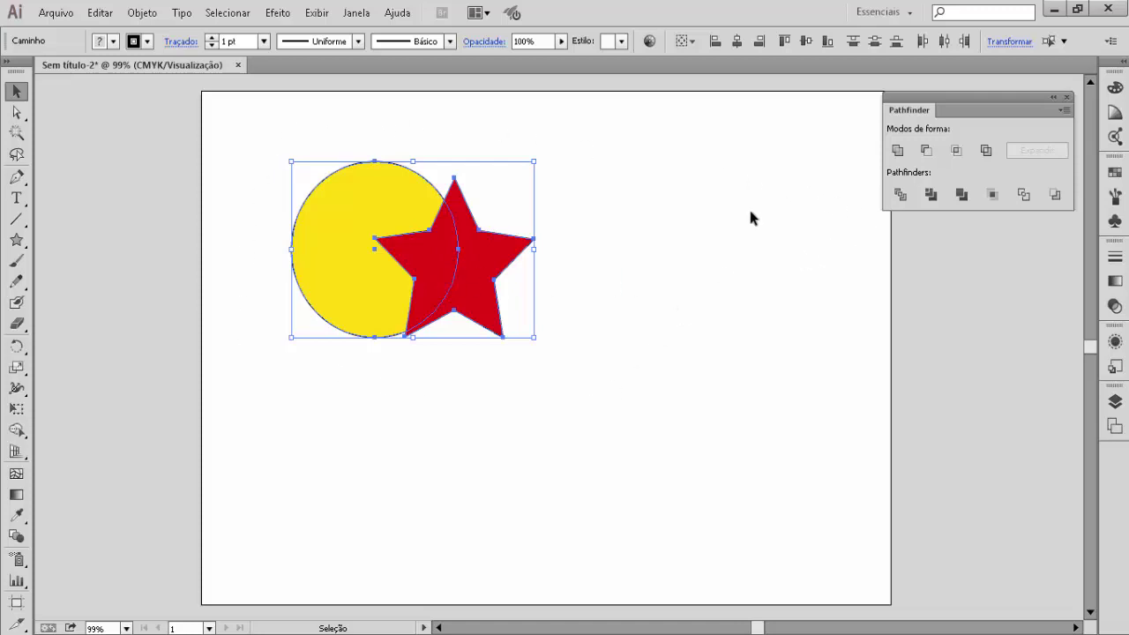
left_click(900, 196)
left_click(550, 357)
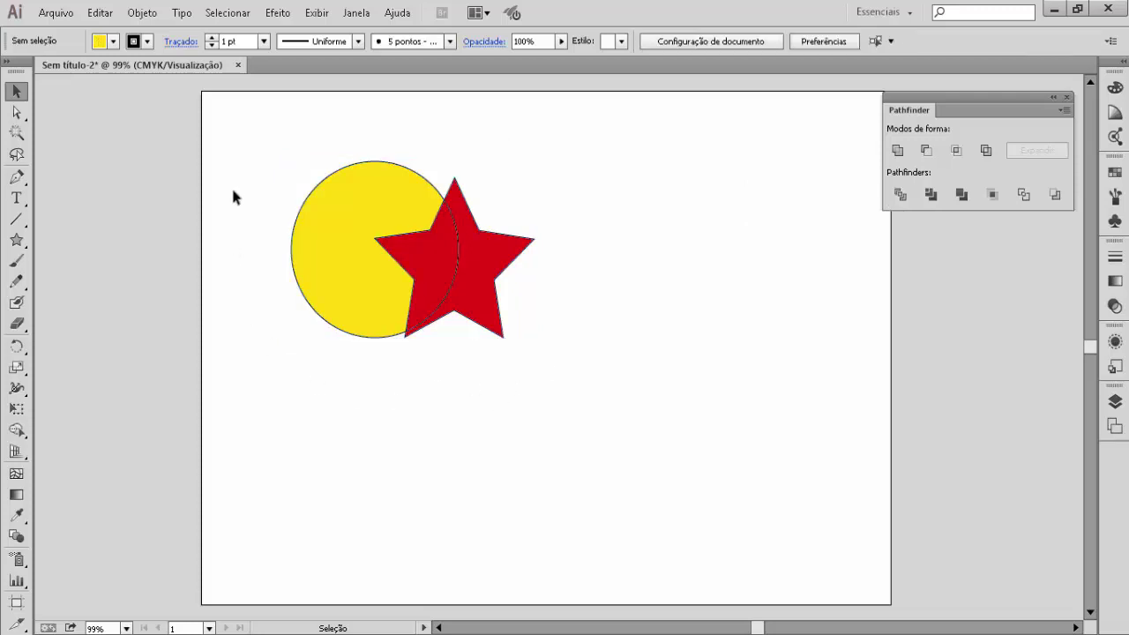
Drag the divided star pieces apart with Direct Selection, then undo both moves
left_click(18, 120)
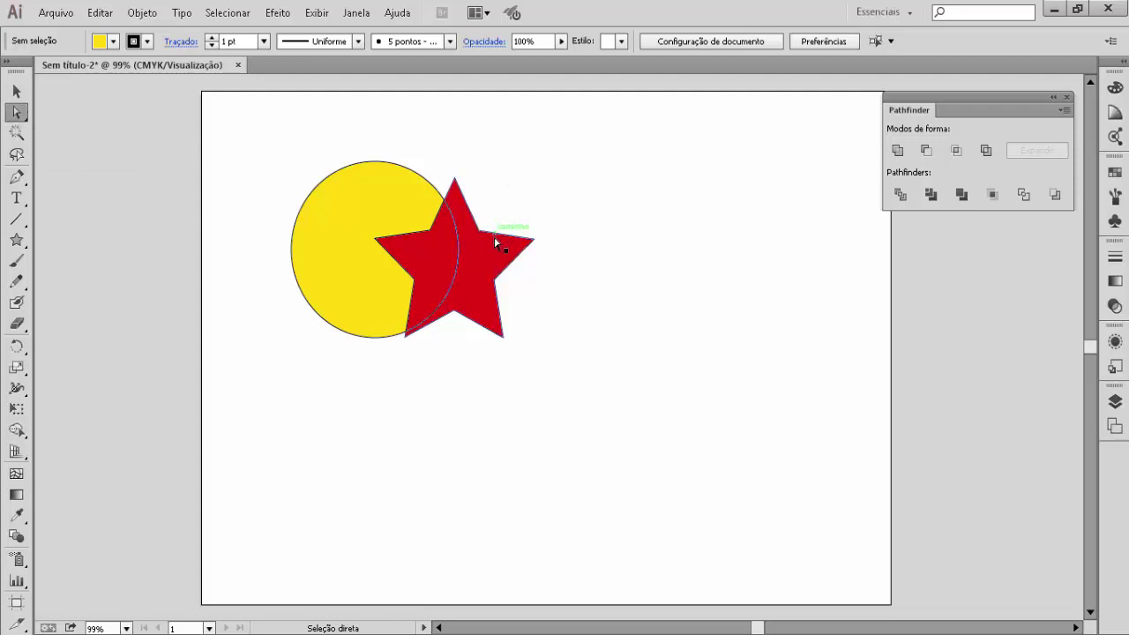
left_click_drag(492, 256, 628, 256)
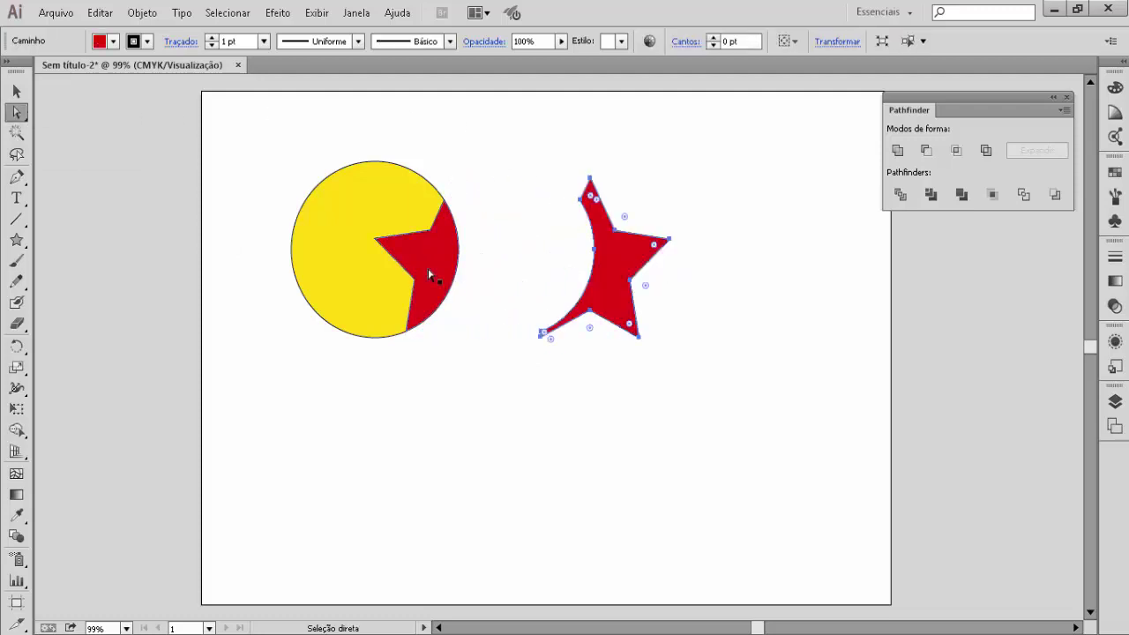
mouse_move(440, 274)
left_mouse_down()
mouse_move(460, 394)
mouse_move(478, 410)
left_mouse_up()
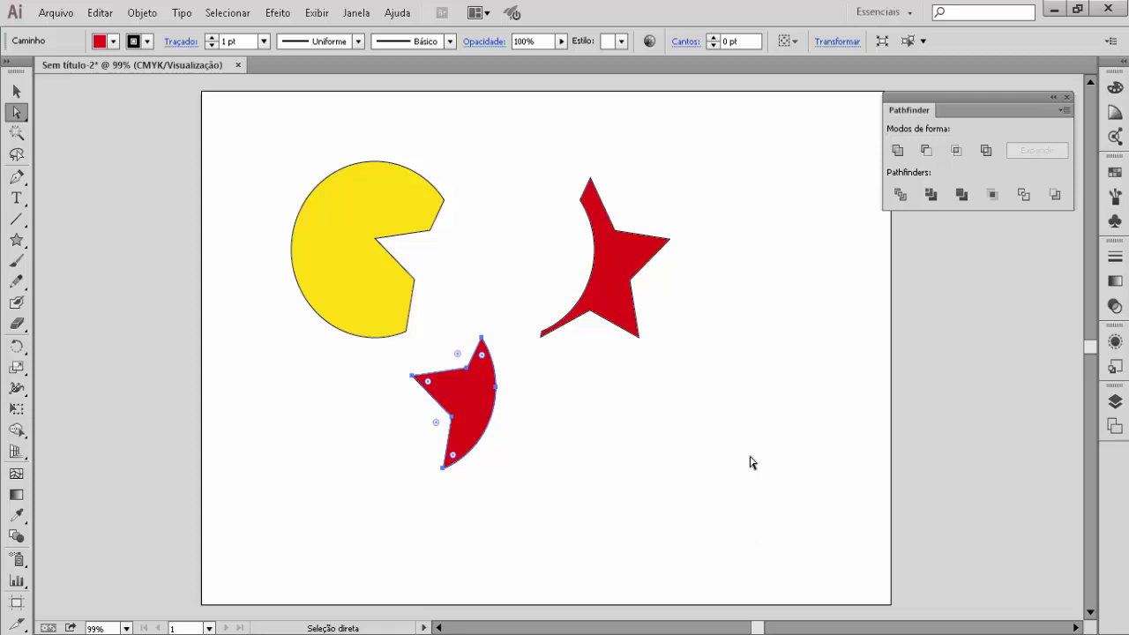
key("ctrl+z")
key("ctrl+z")
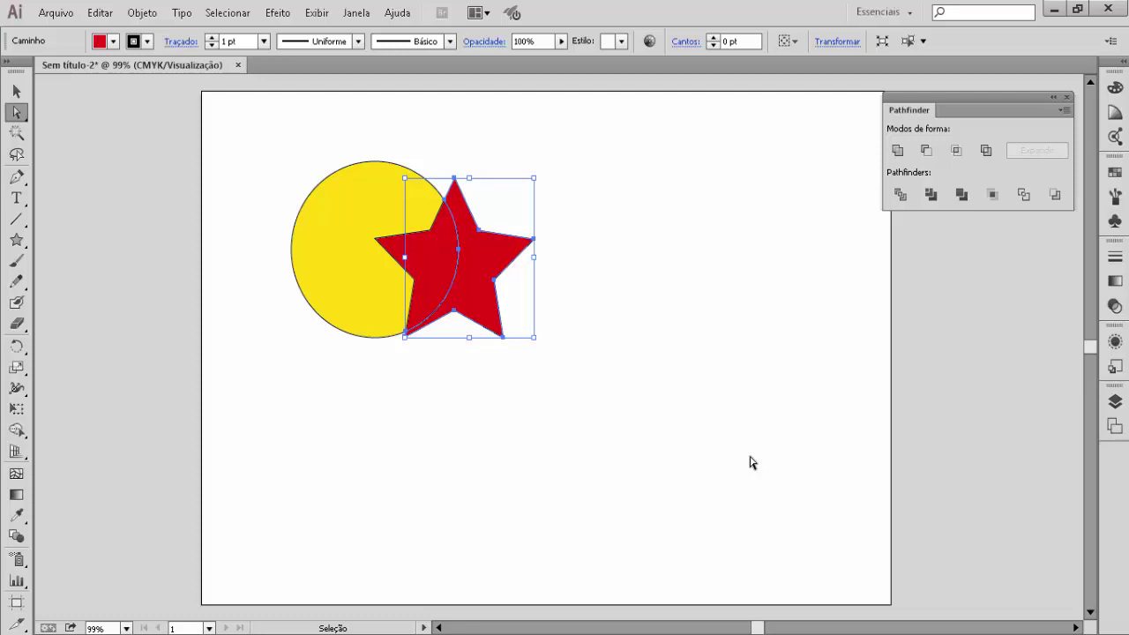
key("ctrl+z")
Select the circle and star and apply Trim in the Pathfinder panel
key("a")
left_click(735, 264)
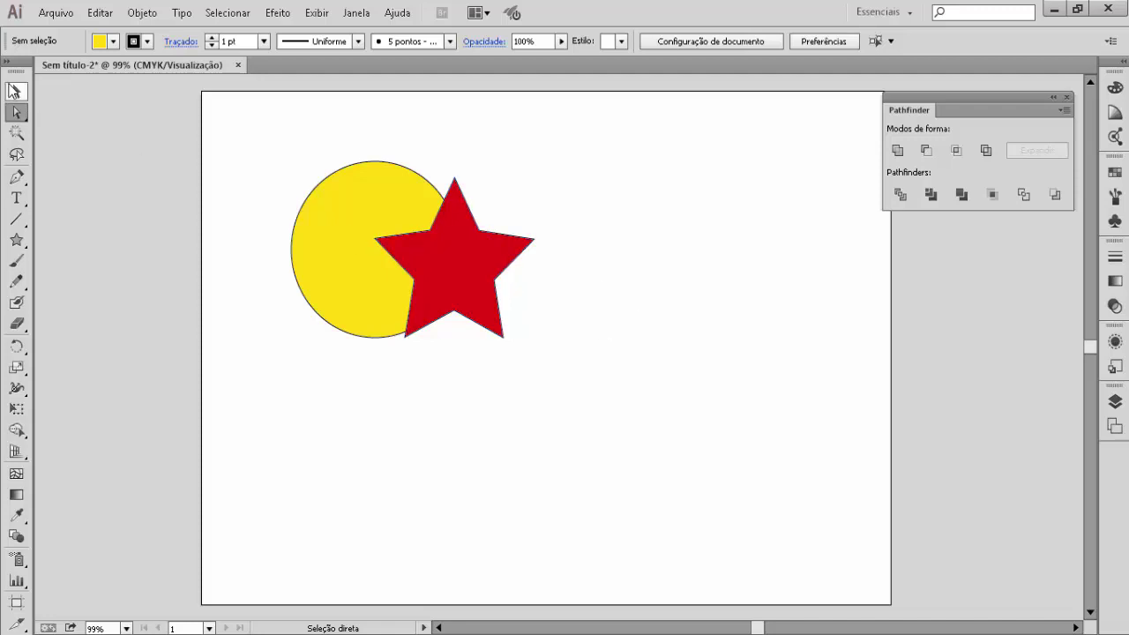
left_click(16, 91)
mouse_move(255, 138)
left_mouse_down()
mouse_move(426, 228)
mouse_move(660, 400)
left_mouse_up()
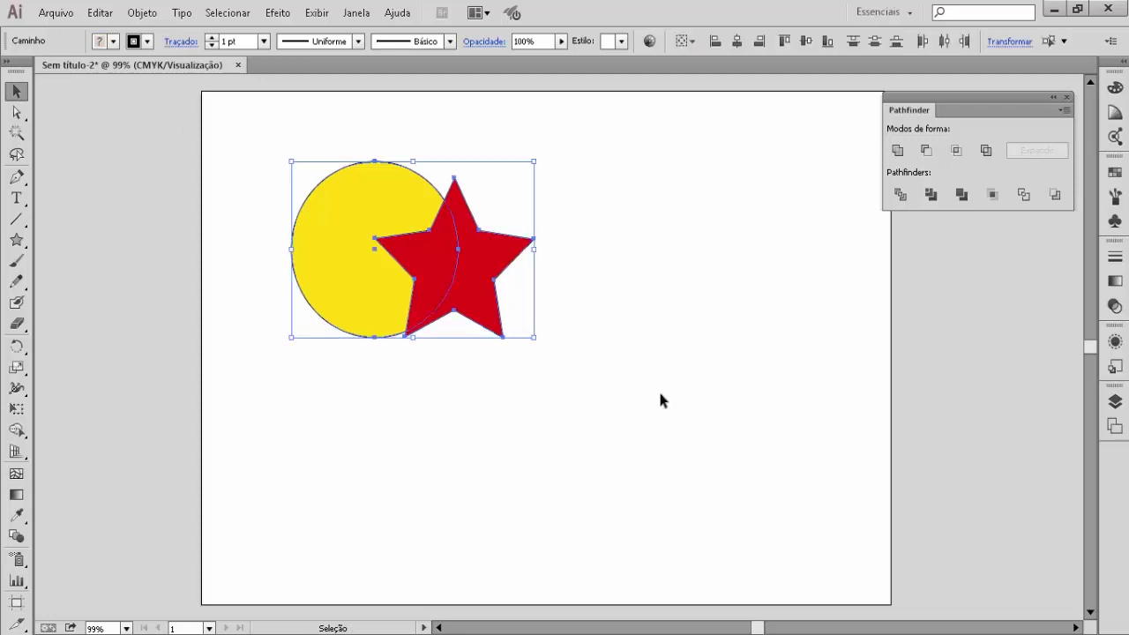
left_click(931, 195)
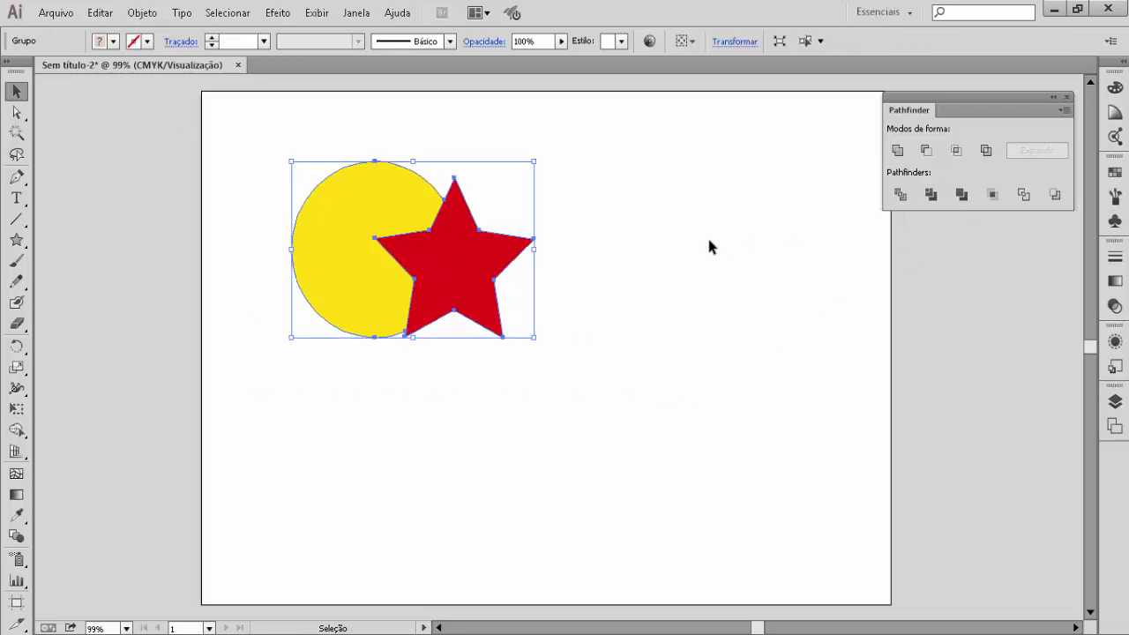
left_click(658, 241)
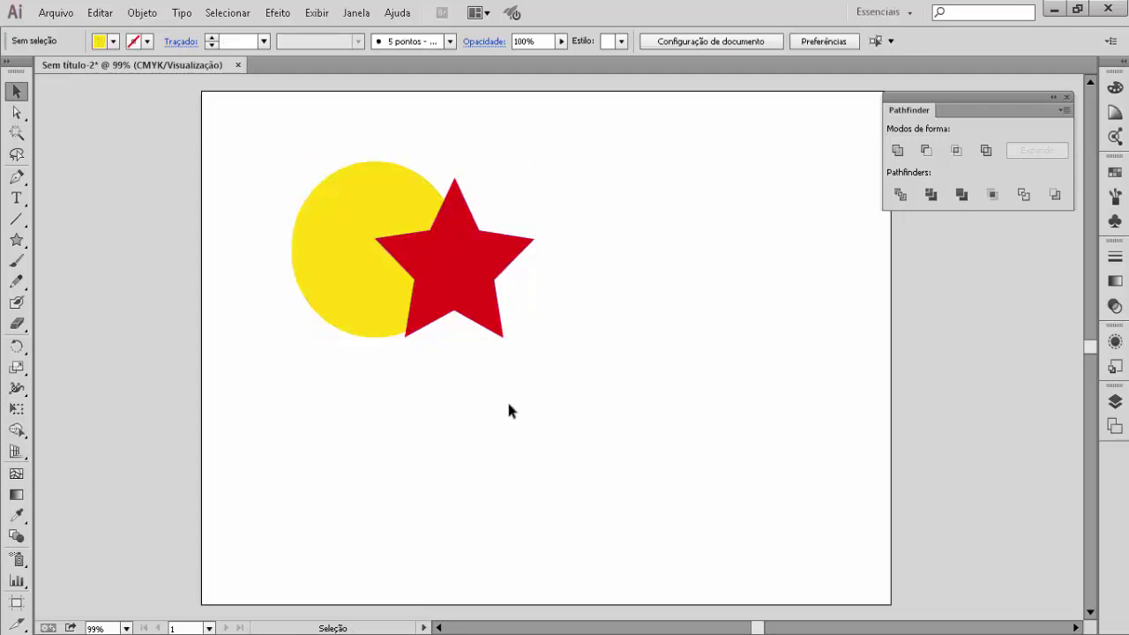
Drag the star aside to reveal the trimmed circle, then undo and deselect
left_click(16, 113)
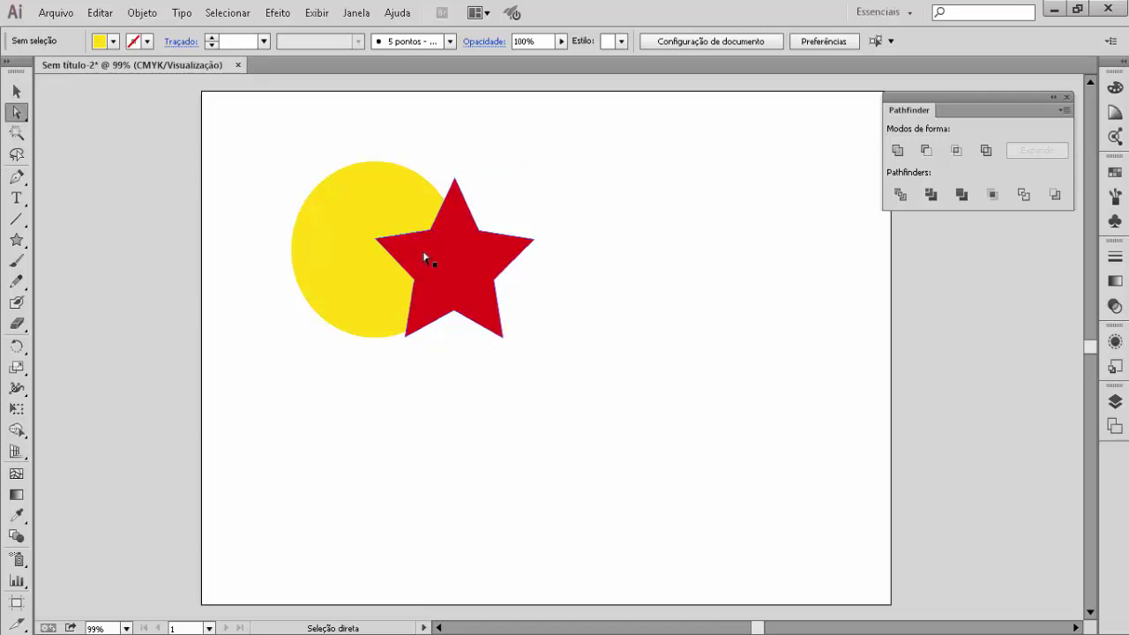
left_click_drag(456, 260, 604, 261)
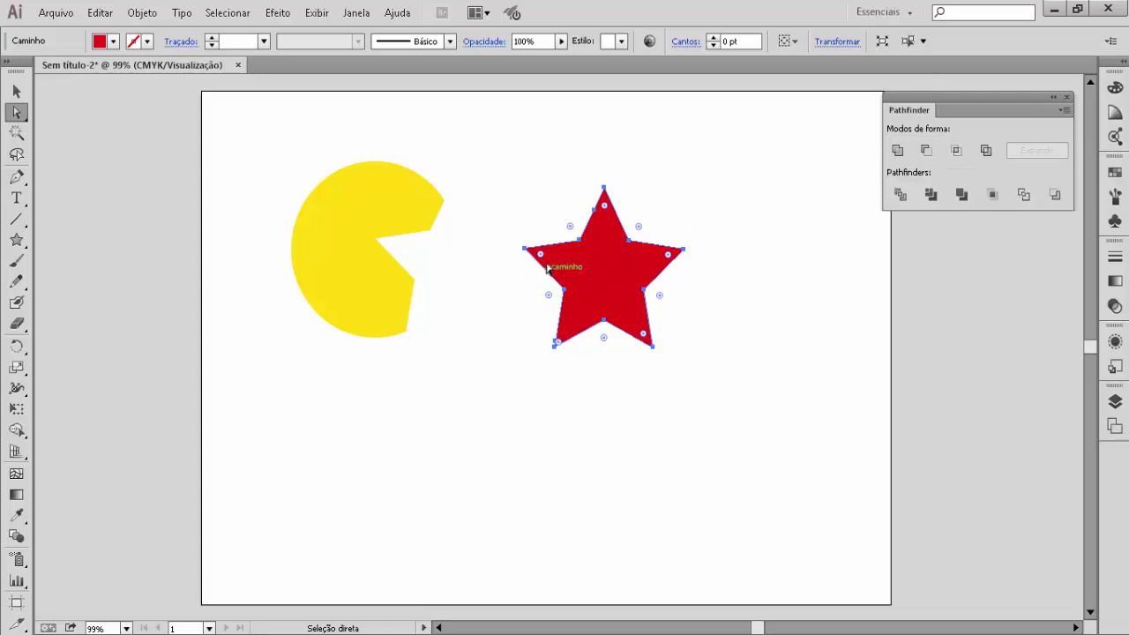
key("ctrl+z")
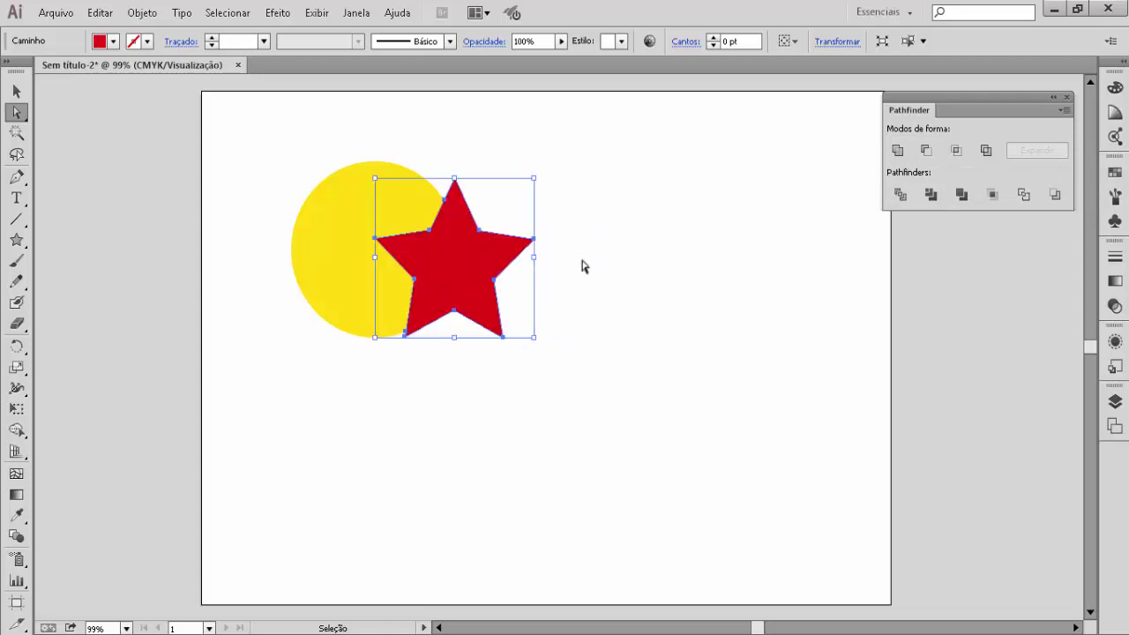
key("a")
left_click(600, 255)
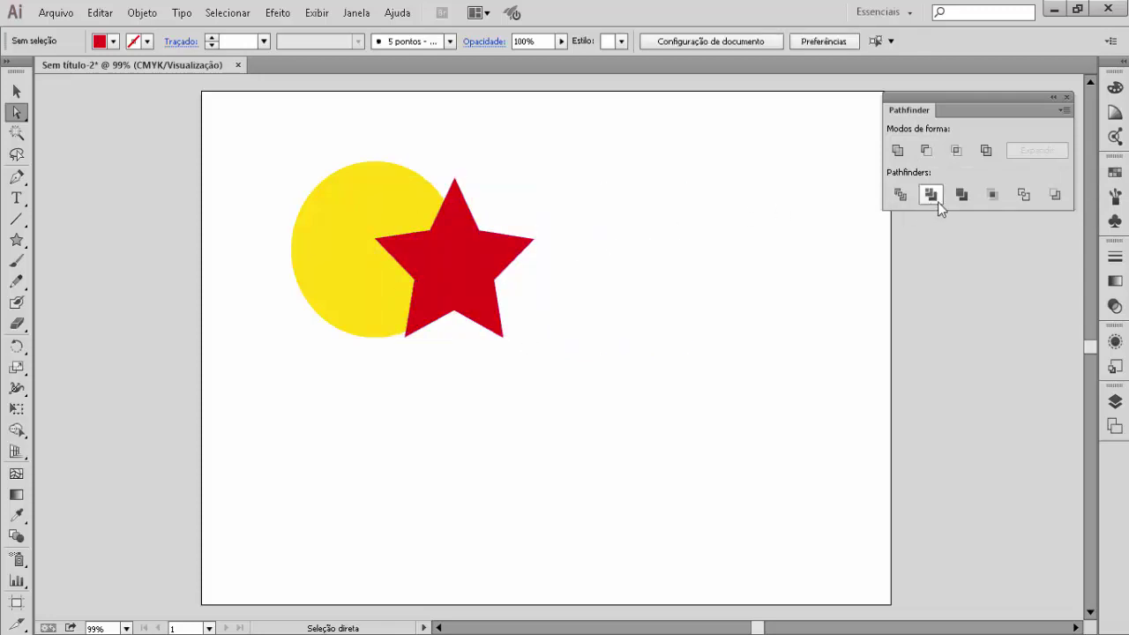
left_click(16, 91)
left_click_drag(273, 147, 606, 395)
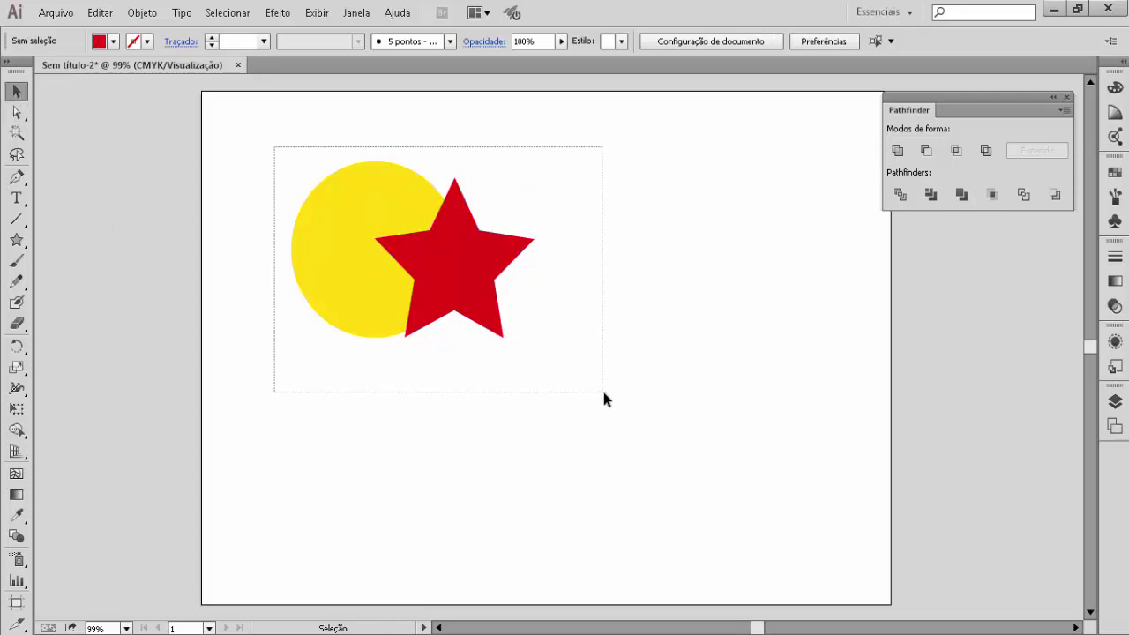
left_click(966, 198)
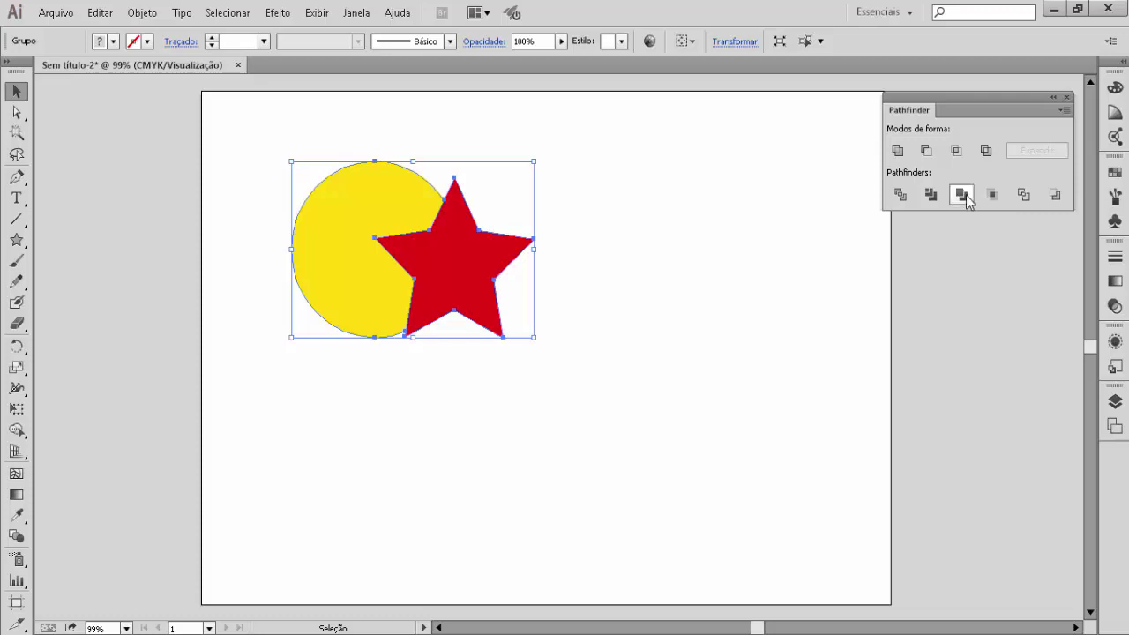
key("ctrl+shift+a")
left_click(16, 112)
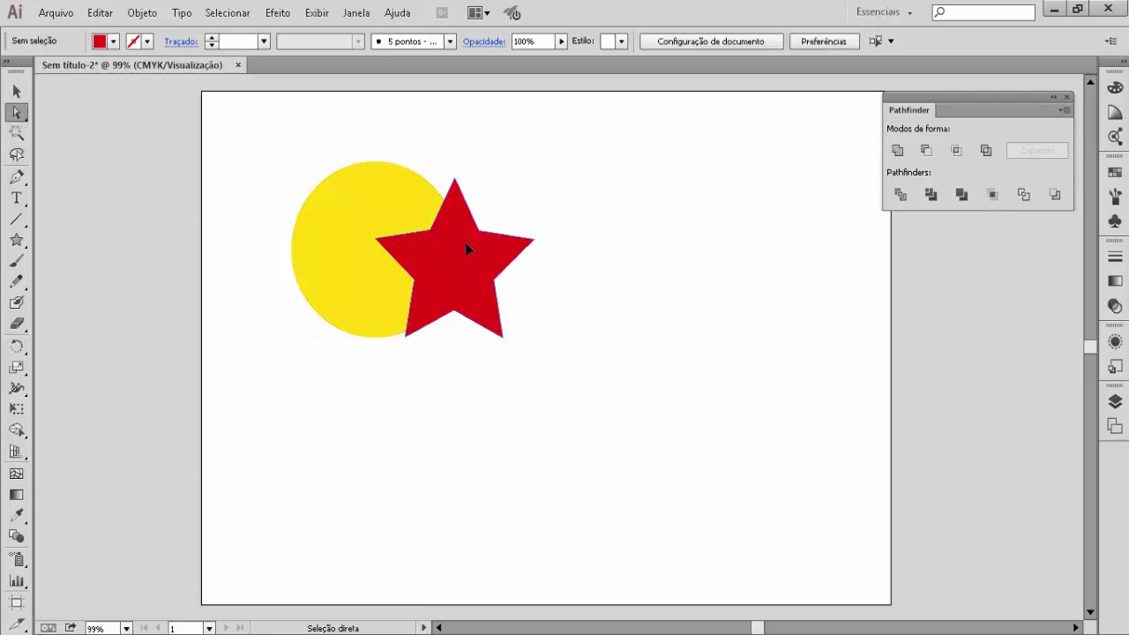
mouse_move(464, 244)
left_mouse_down()
mouse_move(547, 254)
mouse_move(463, 250)
left_mouse_up()
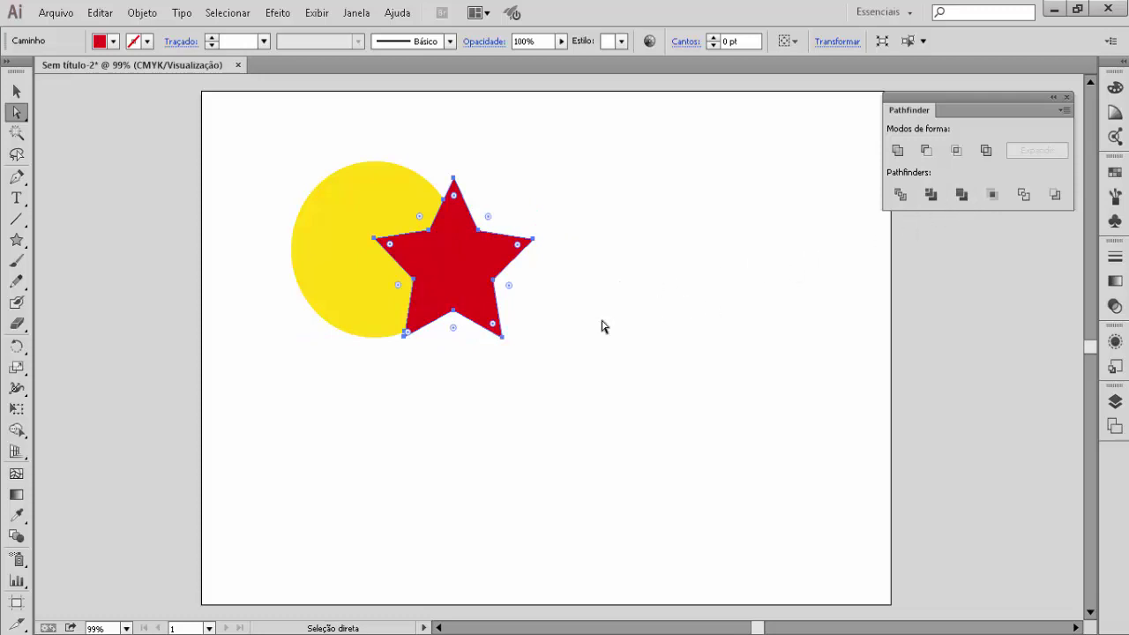
left_click(602, 327)
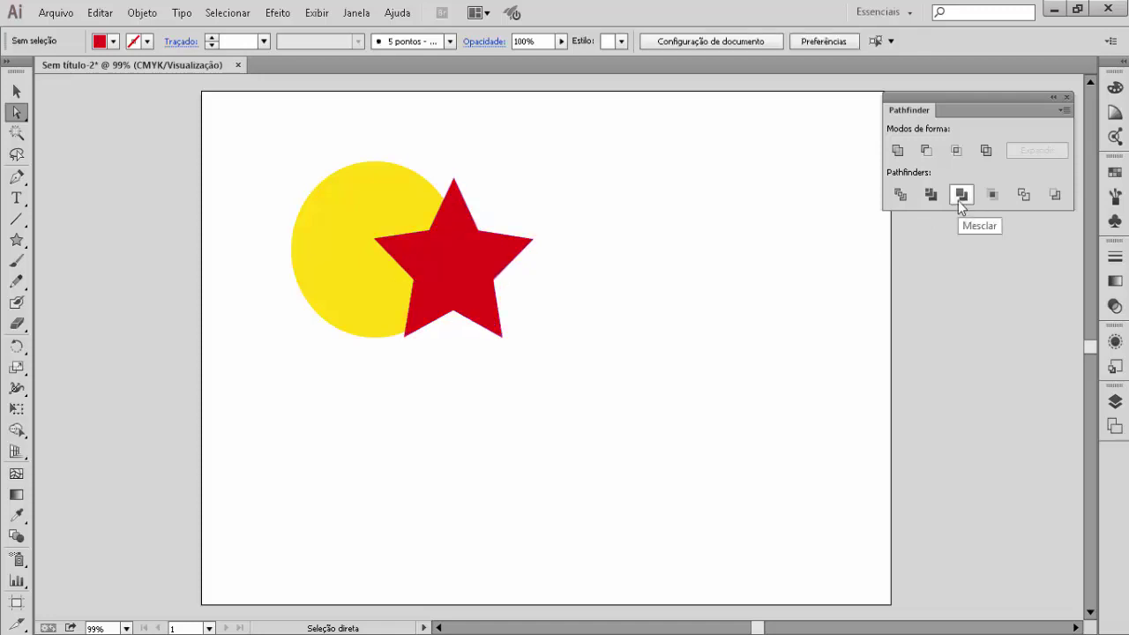
left_click(16, 90)
left_click_drag(259, 144, 599, 406)
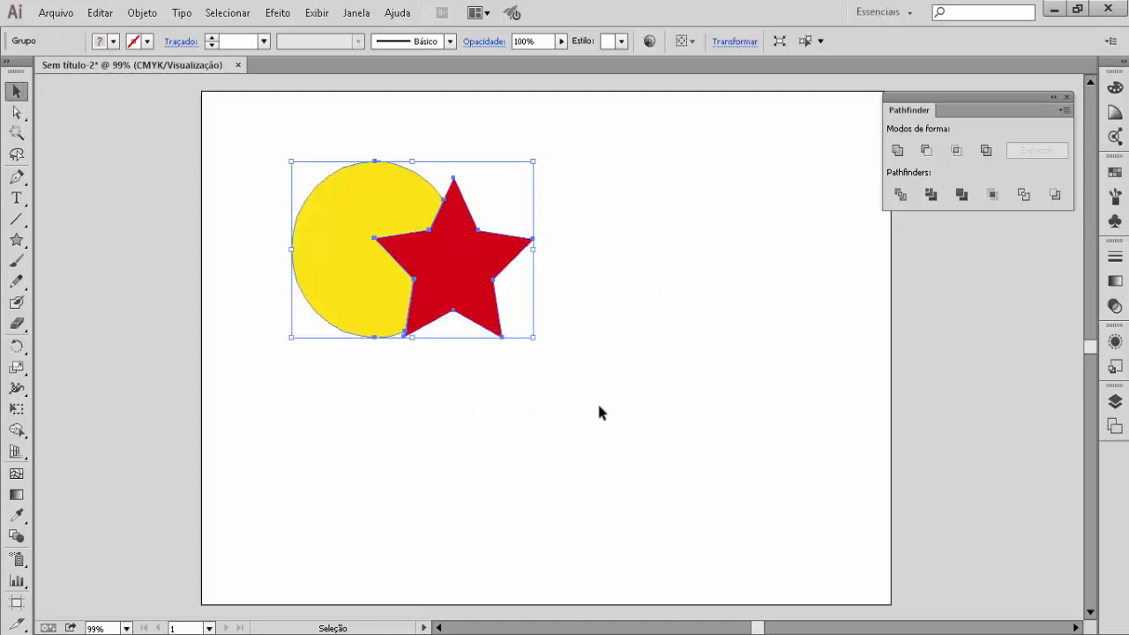
left_click(992, 195)
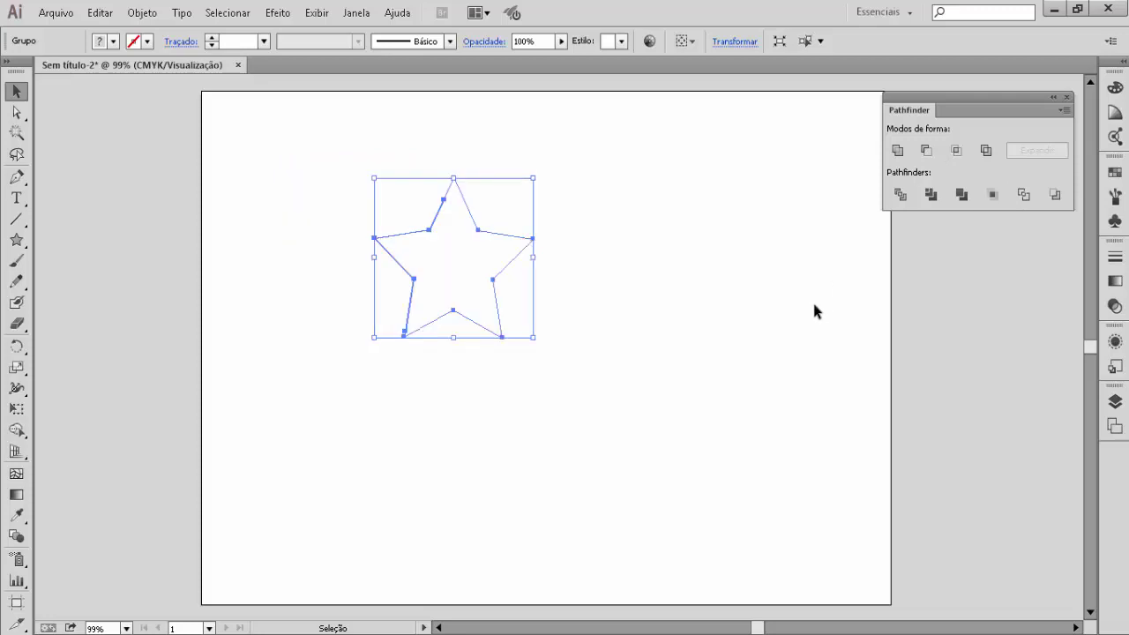
left_click(734, 357)
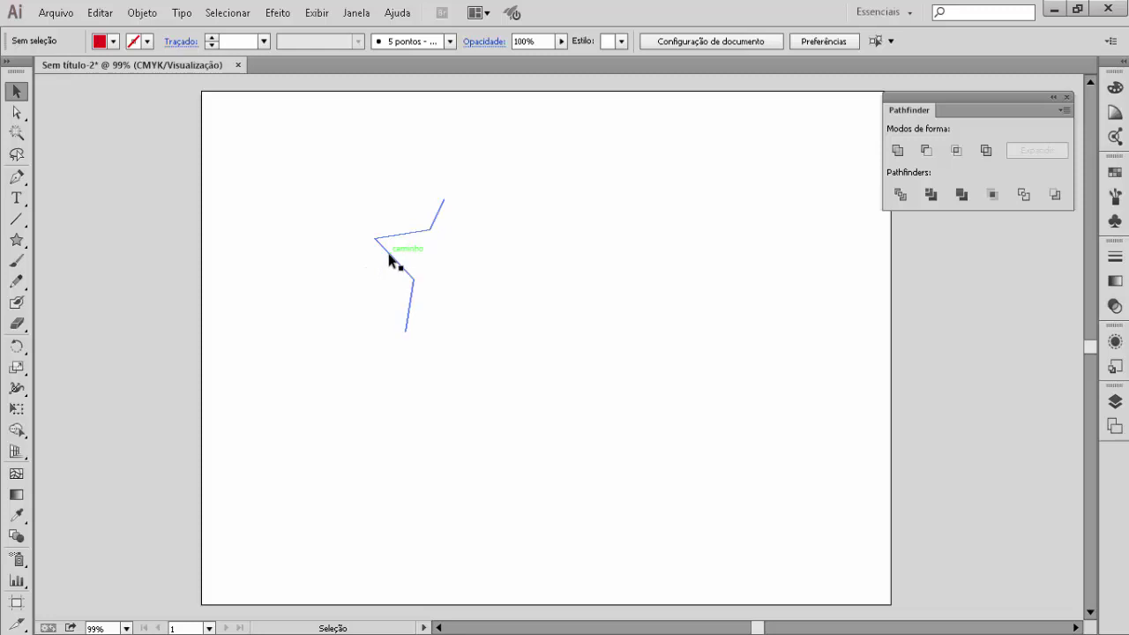
key("ctrl+z")
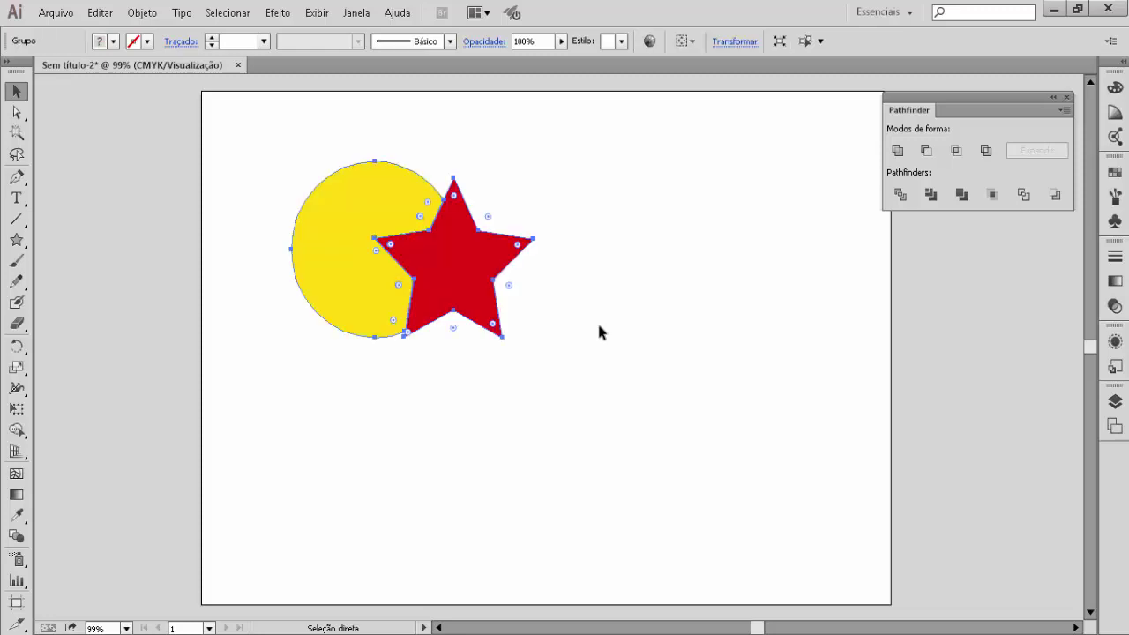
key("v")
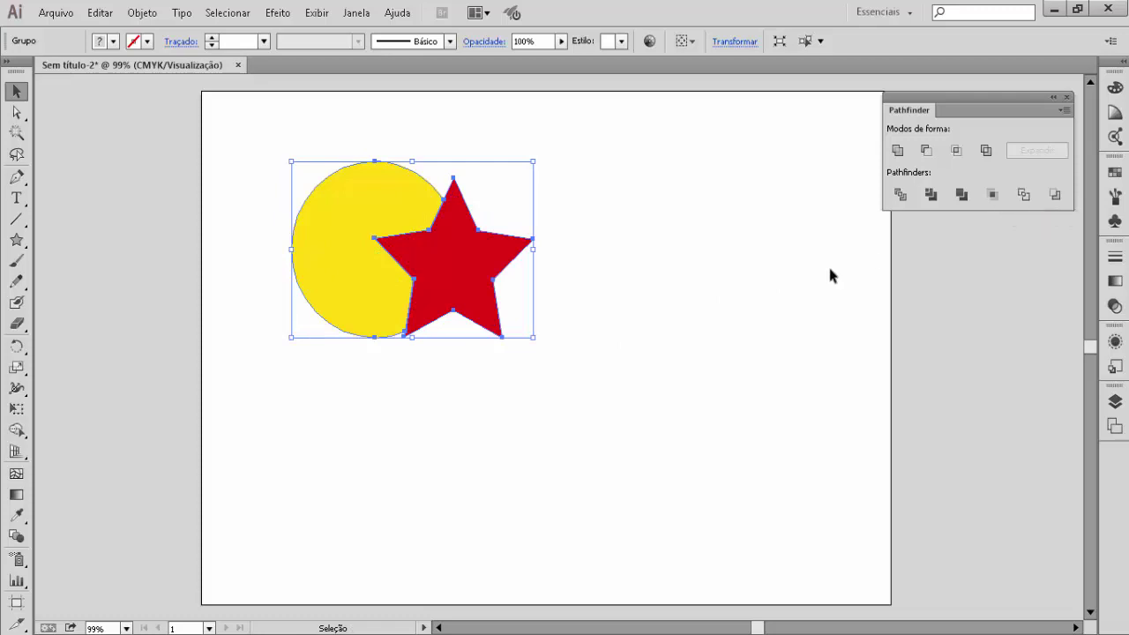
left_click(700, 311)
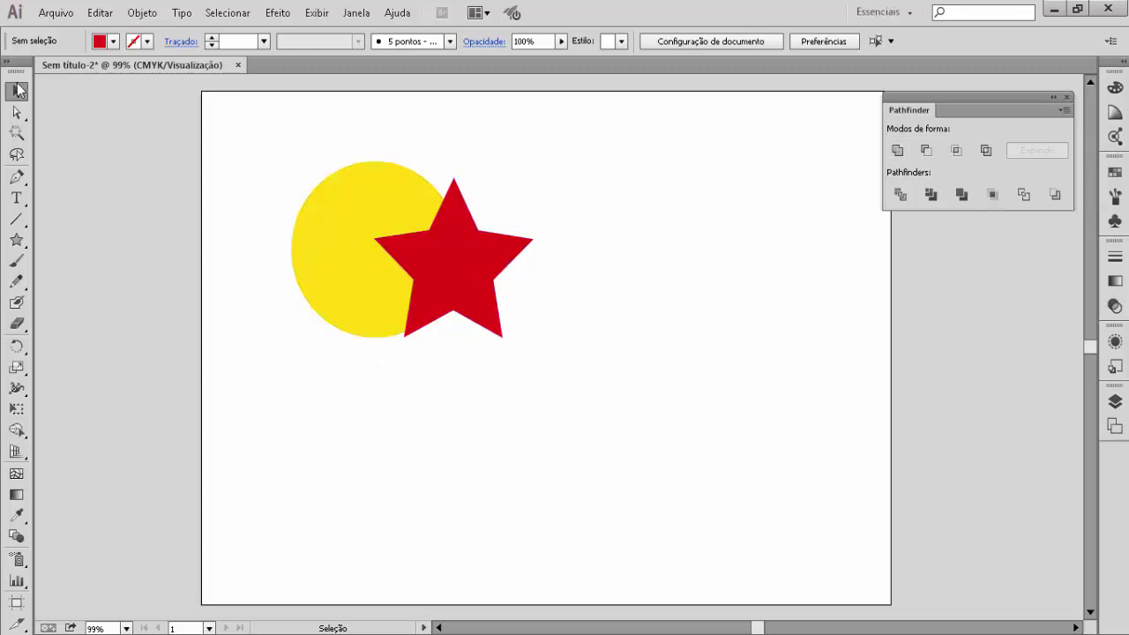
left_click_drag(274, 150, 592, 398)
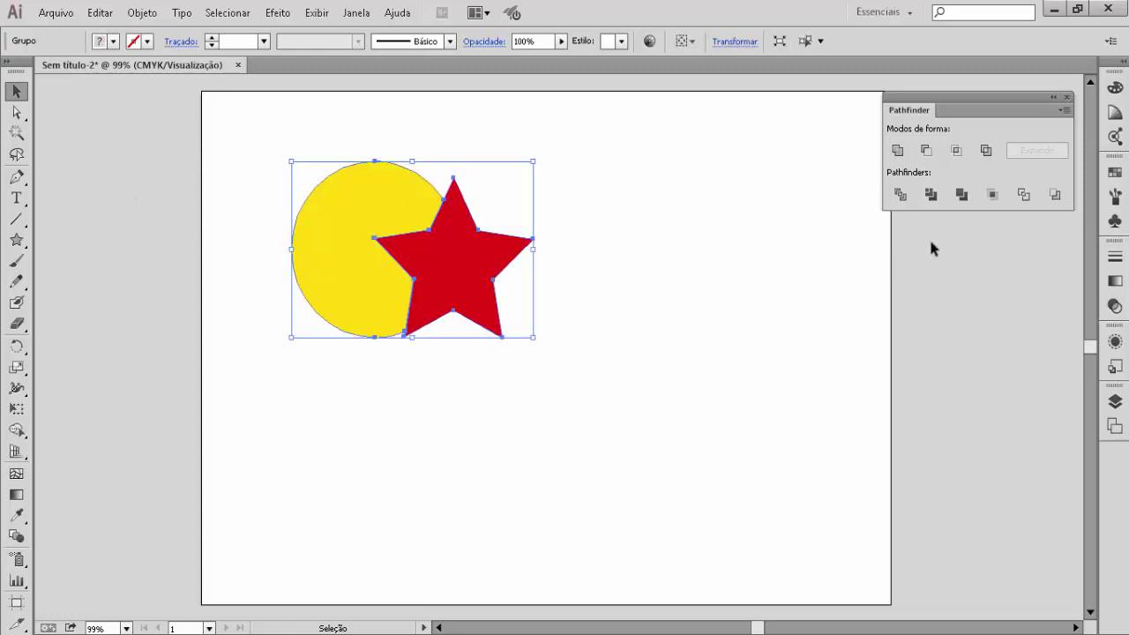
left_click(1024, 197)
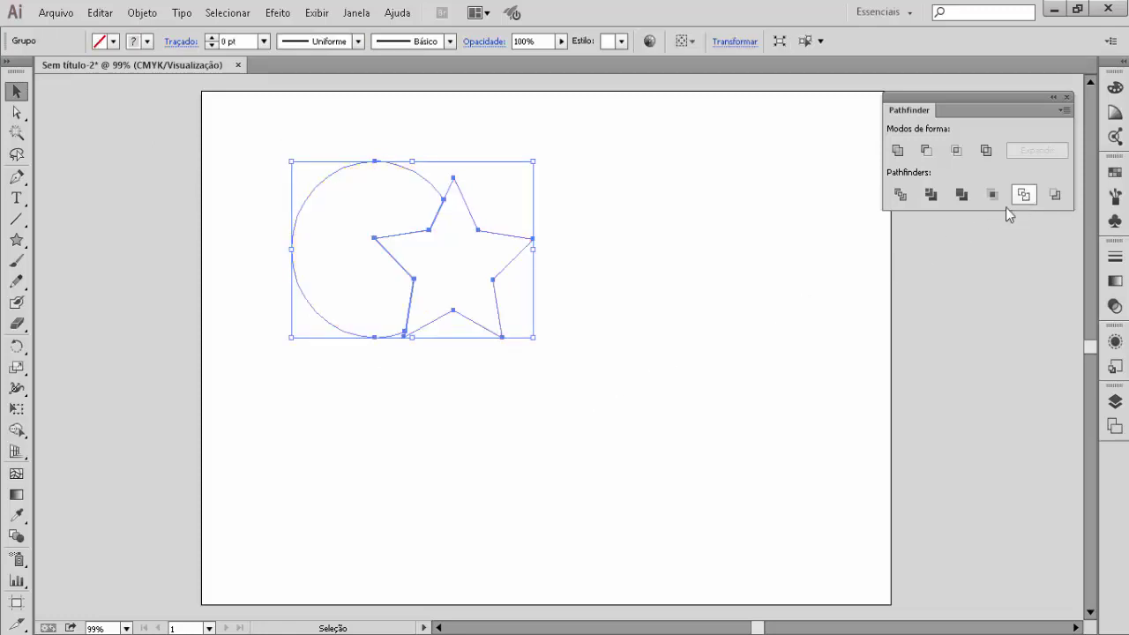
left_click(710, 343)
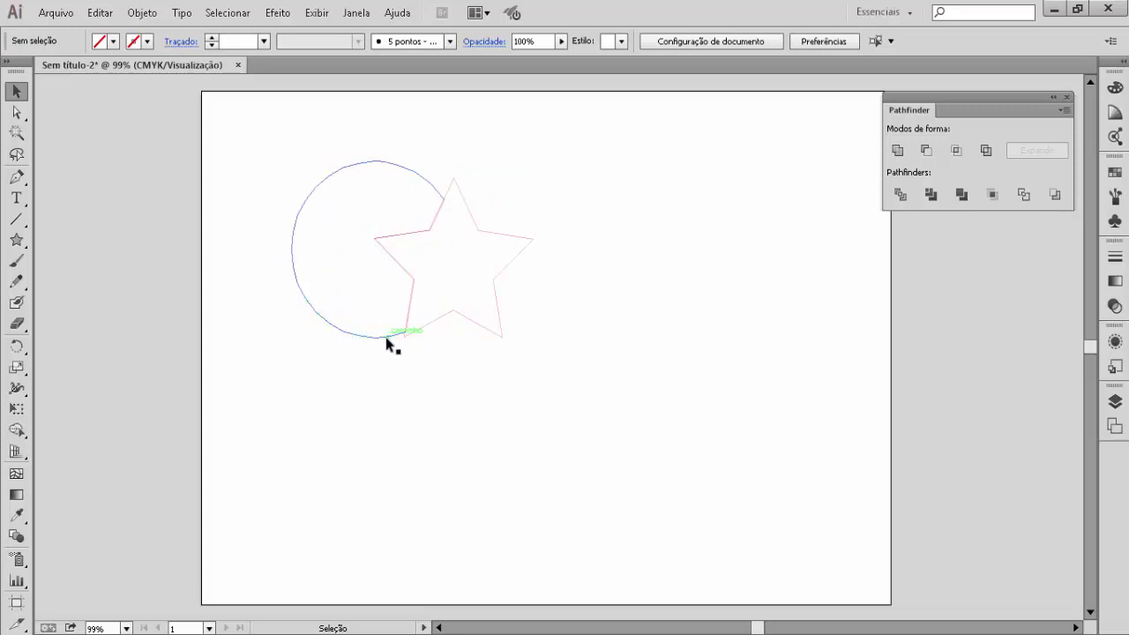
key("ctrl+z")
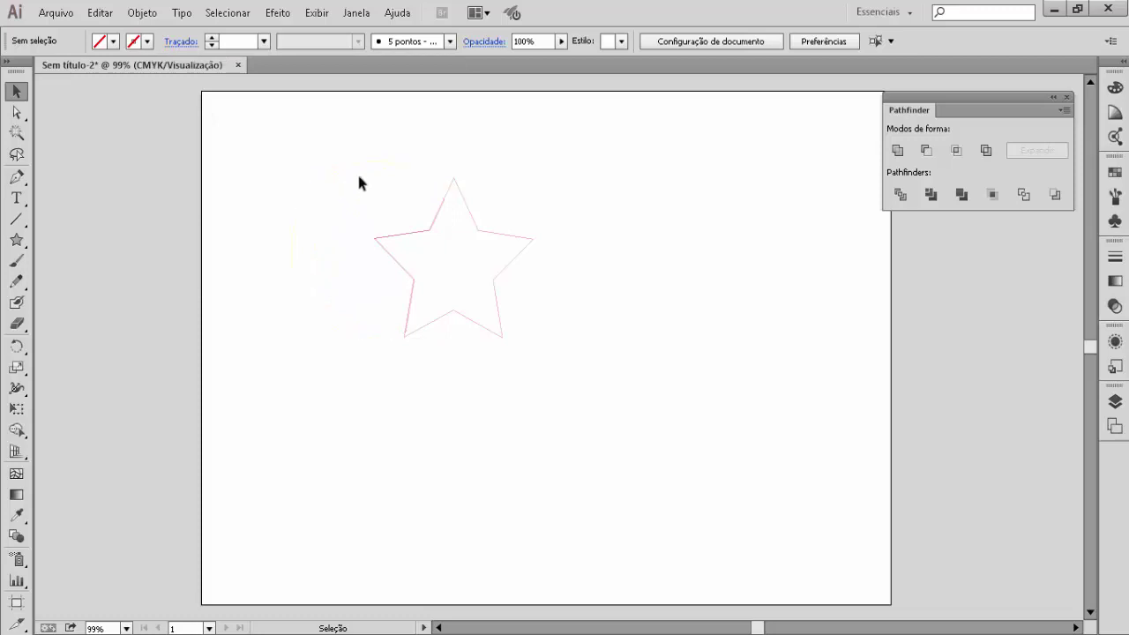
left_click(347, 161)
left_click(148, 41)
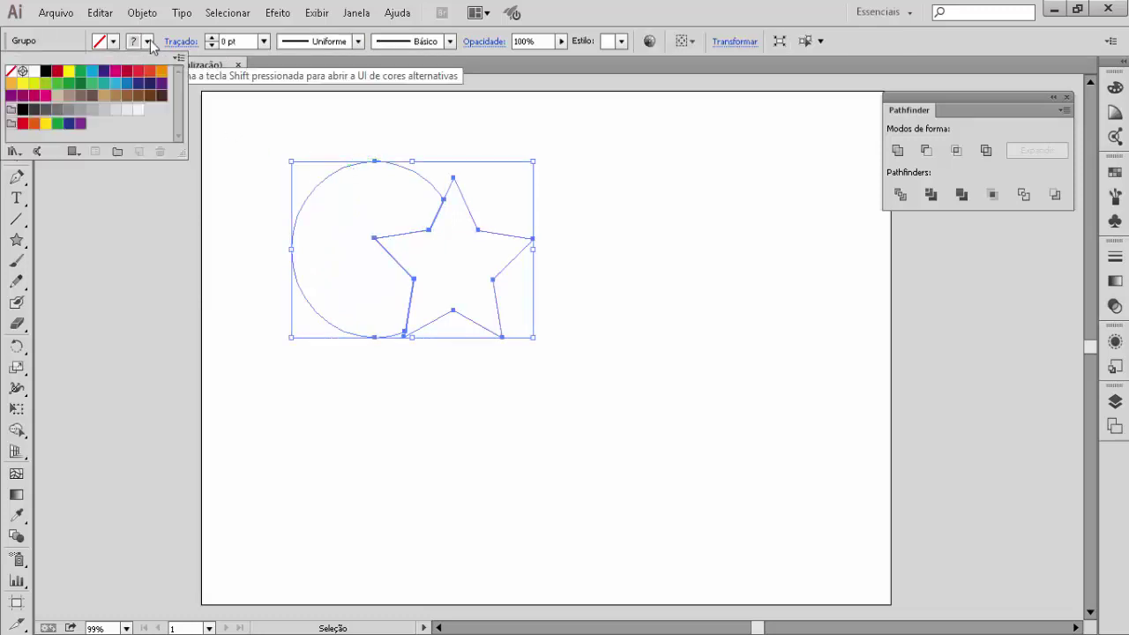
left_click(47, 72)
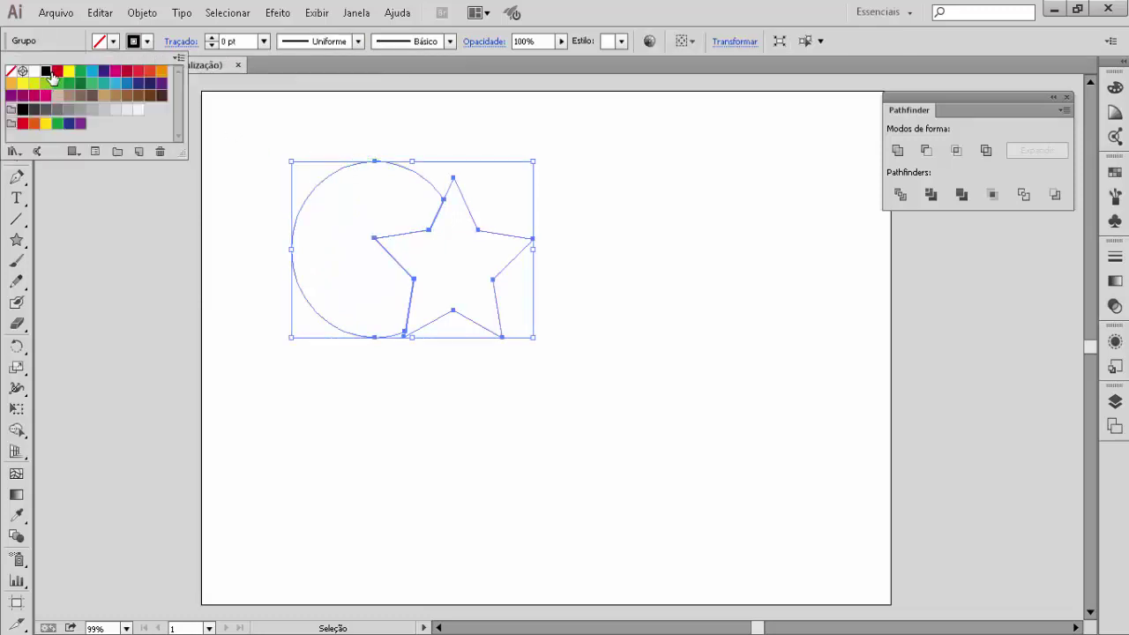
left_click(466, 309)
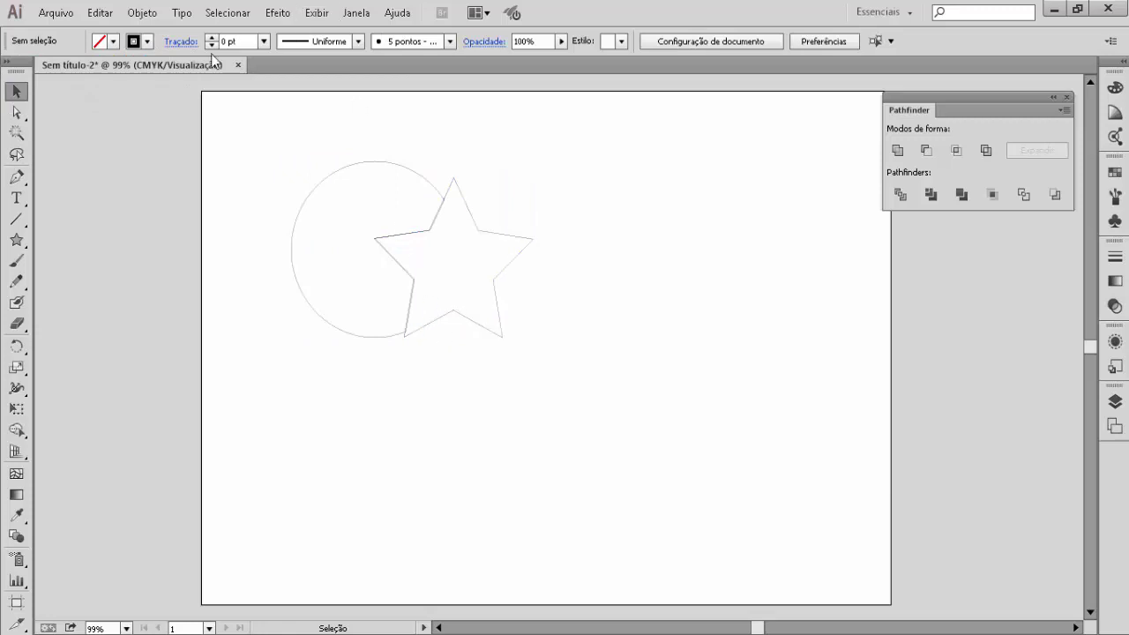
left_click(331, 175)
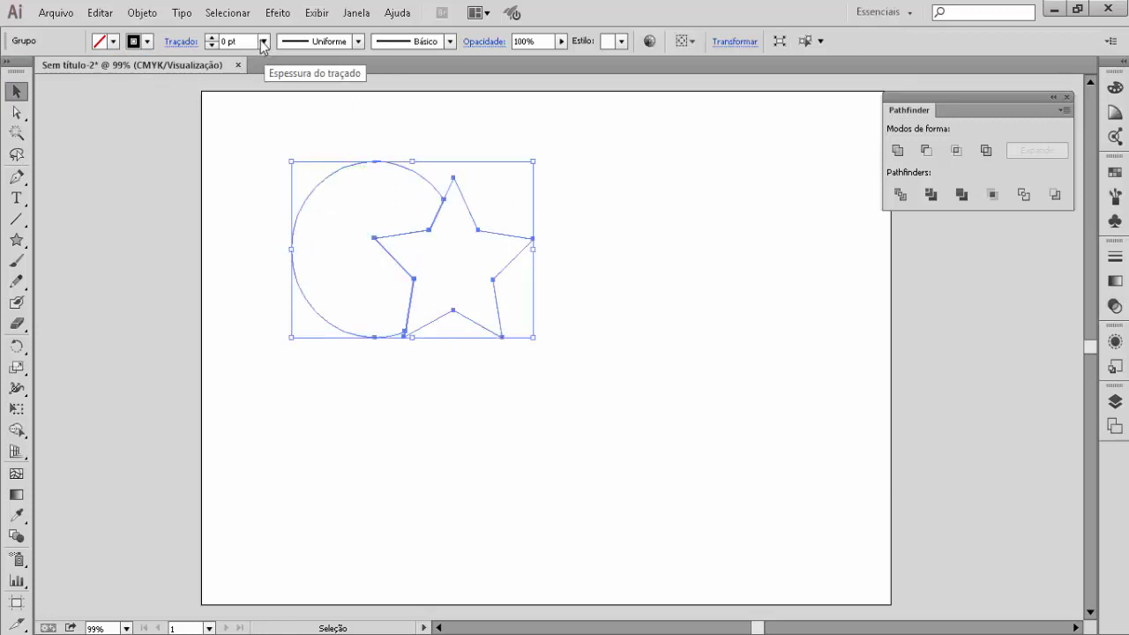
left_click(262, 41)
left_click(280, 156)
left_click(687, 459)
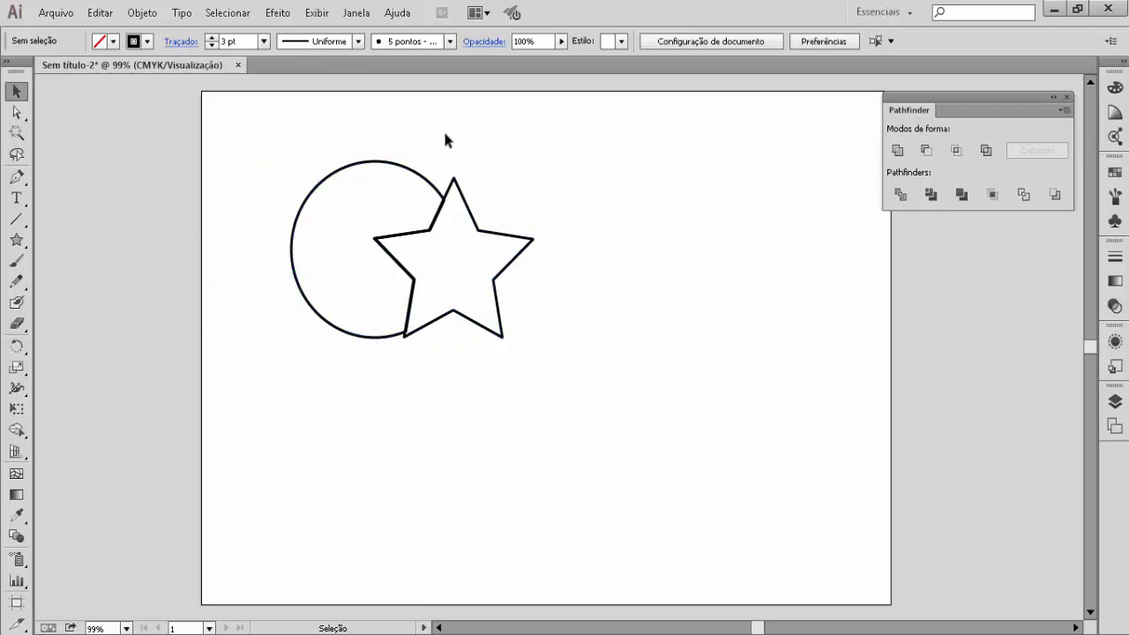
key("a")
key("ctrl+z")
key("ctrl+z")
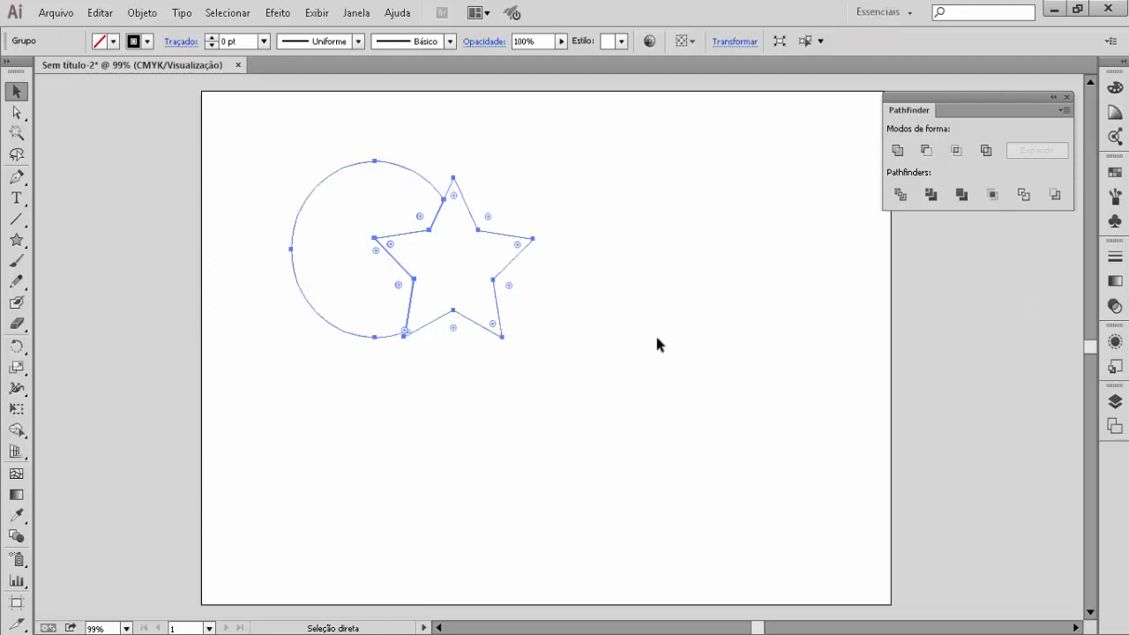
key("ctrl+z")
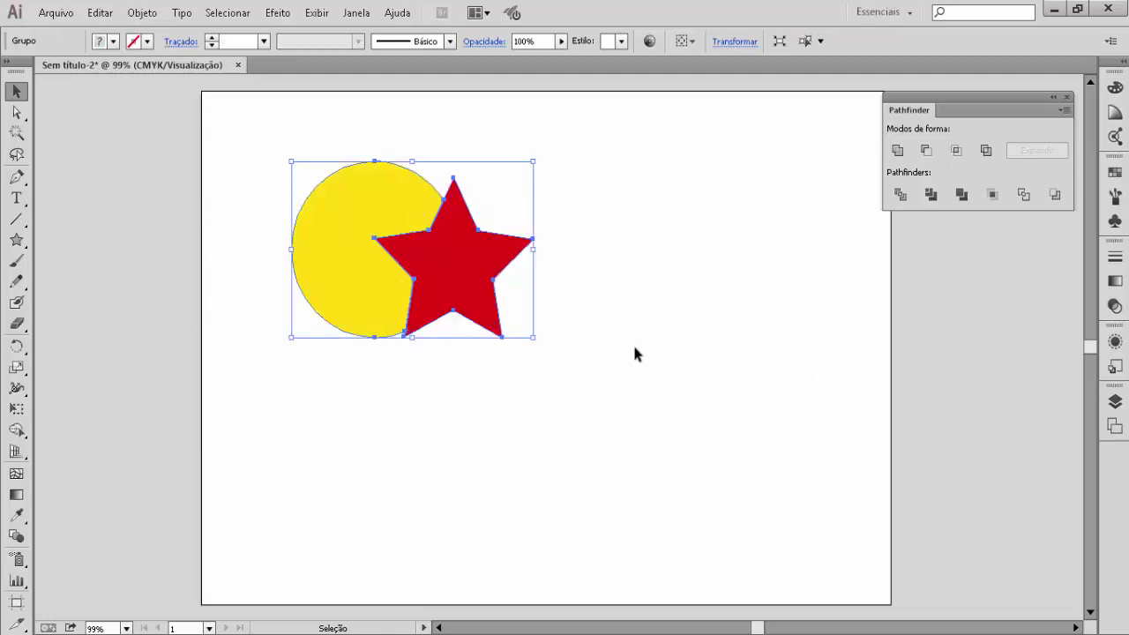
left_click(633, 342)
left_click(382, 284)
key("a")
key("ctrl+shift+z")
key("v")
key("ctrl+z")
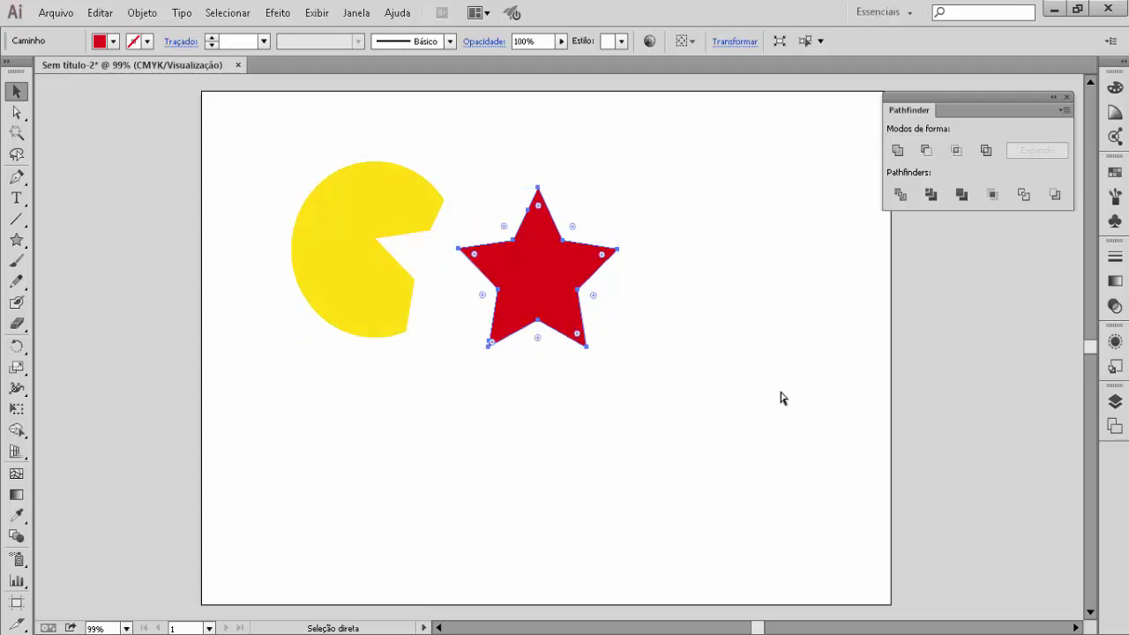
key("ctrl+z")
key("ctrl+z")
left_click(767, 400)
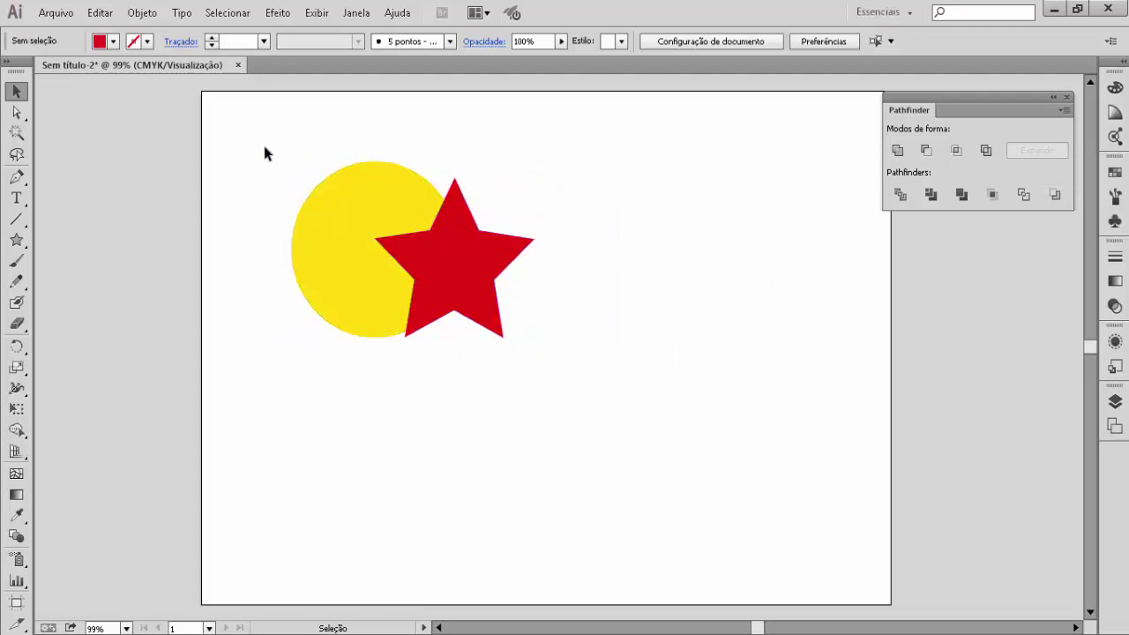
Select the circle and star, apply Menos fundo (Minus Back), and deselect
mouse_move(259, 139)
left_mouse_down()
mouse_move(641, 441)
mouse_move(639, 420)
left_mouse_up()
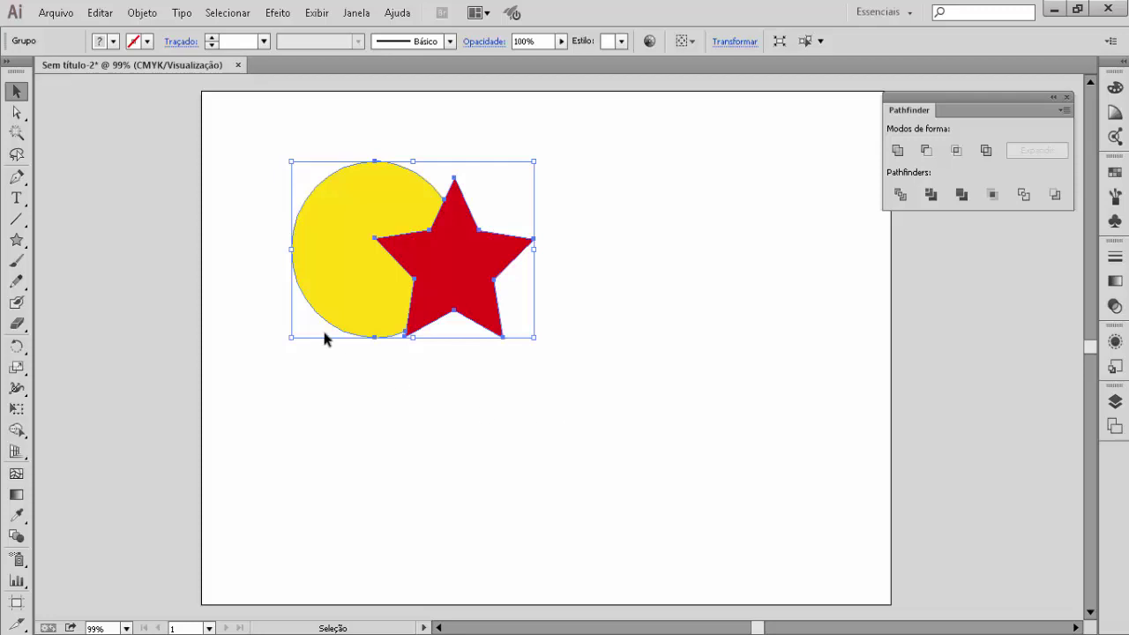
left_click(1055, 194)
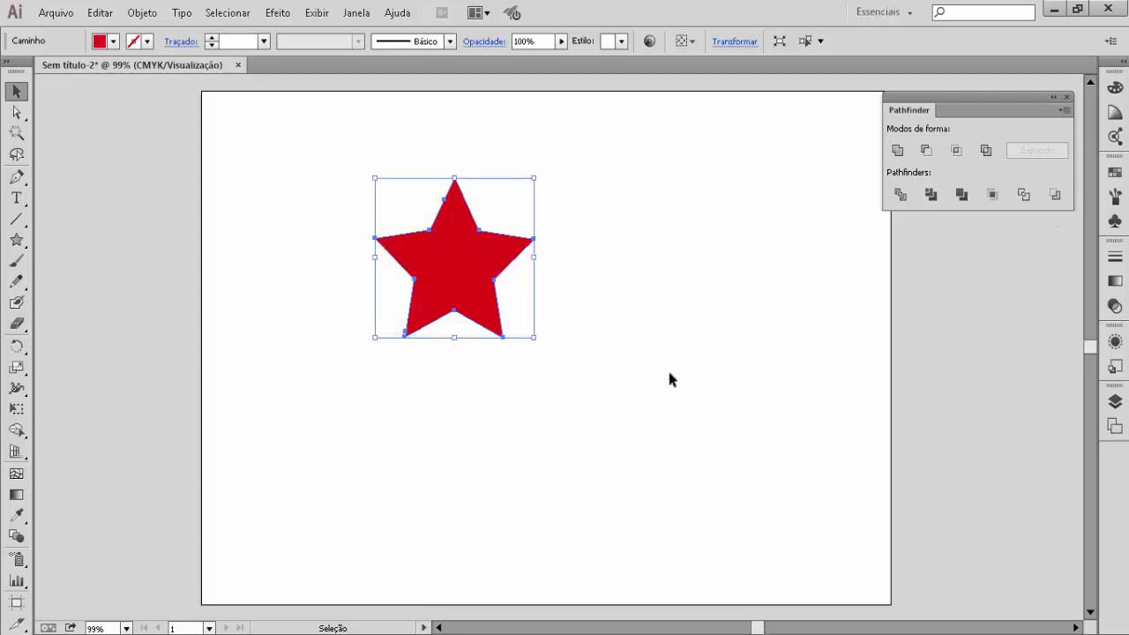
left_click(669, 372)
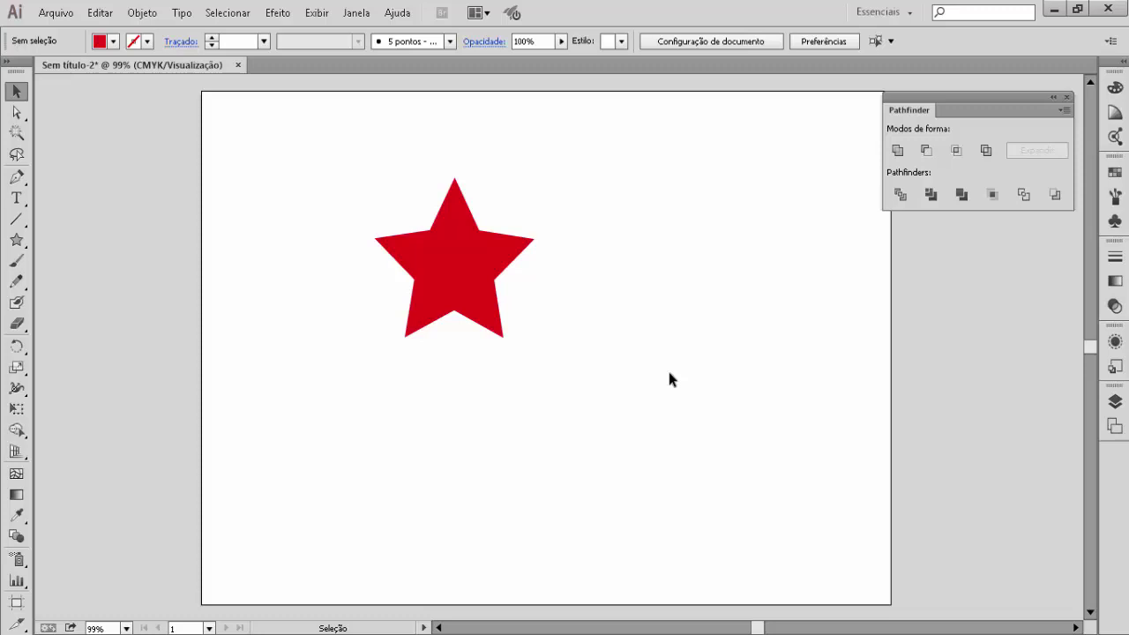